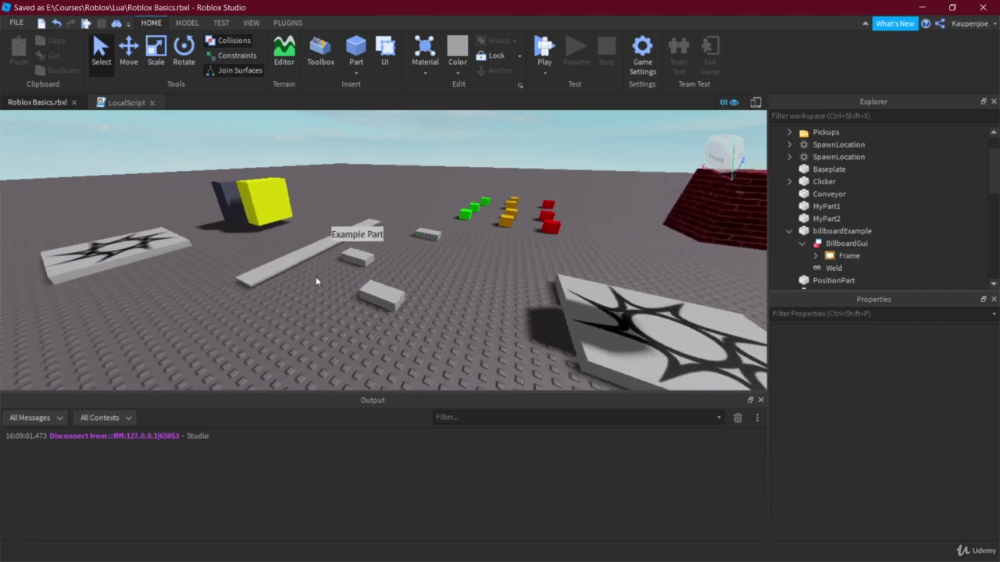
- Insert a new Part into the Workspace and name it surfaceExample
{"action": "scroll", "coordinate": [438, 263], "scroll_direction": "up", "scroll_amount": 3}
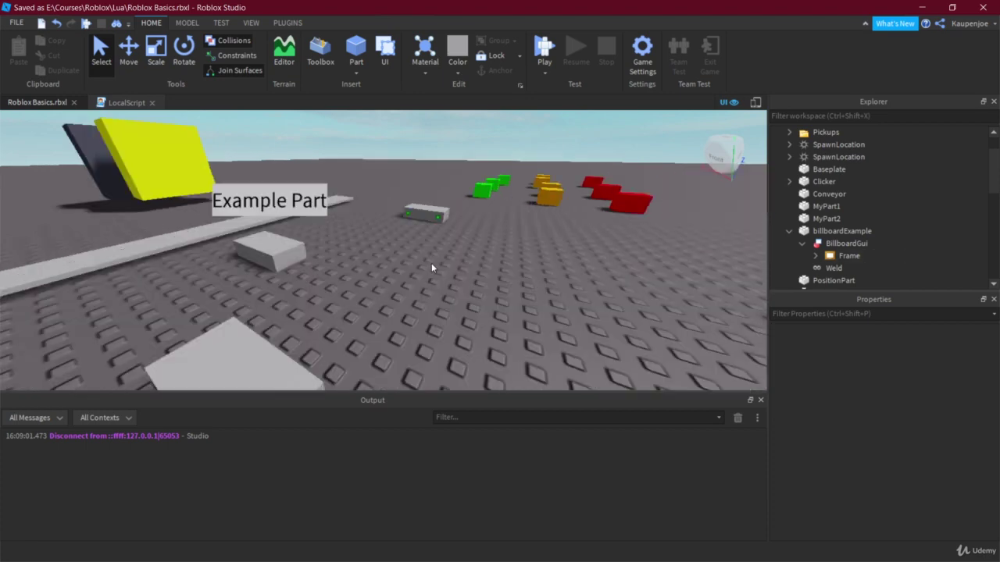
{"action": "left_click", "coordinate": [802, 243]}
{"action": "scroll", "coordinate": [789, 247], "scroll_direction": "up", "scroll_amount": 2}
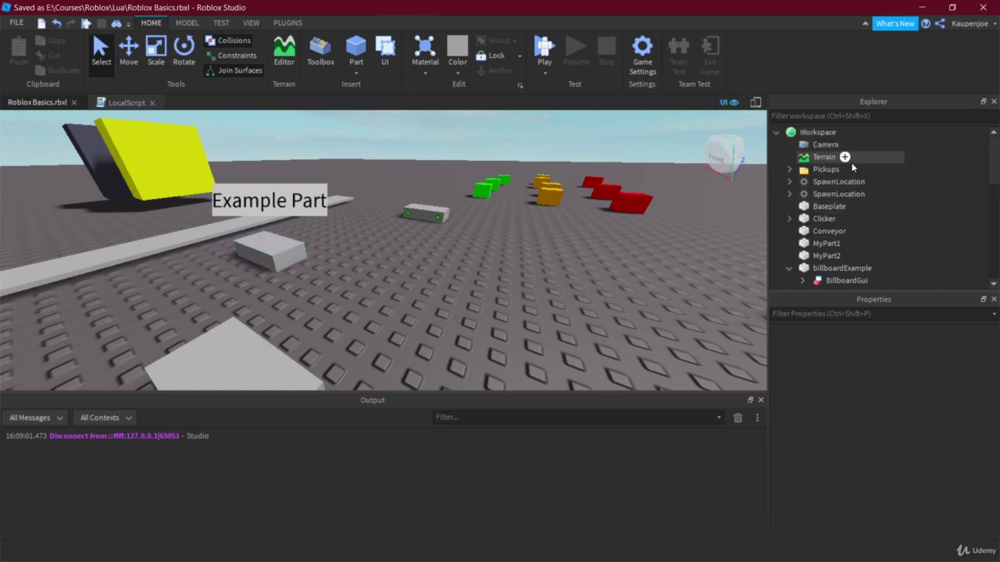
{"action": "left_click", "coordinate": [845, 133]}
{"action": "left_click", "coordinate": [824, 193]}
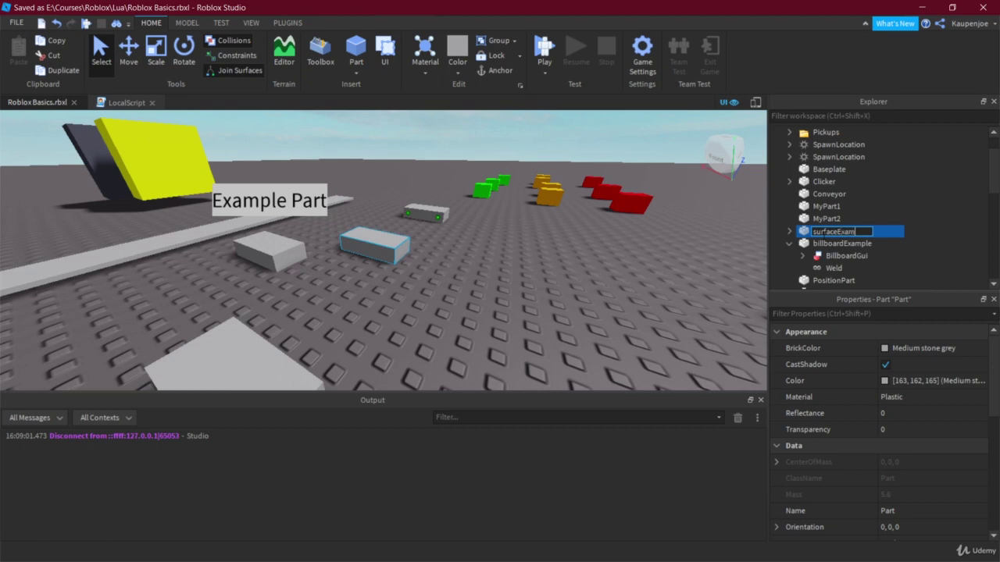
- Move surfaceExample onto open baseplate away from the billboard part and scale it upward into a tall block
{"action": "left_click_drag", "start_coordinate": [437, 240], "coordinate": [526, 296]}
{"action": "scroll", "coordinate": [502, 258], "scroll_direction": "down", "scroll_amount": 3}
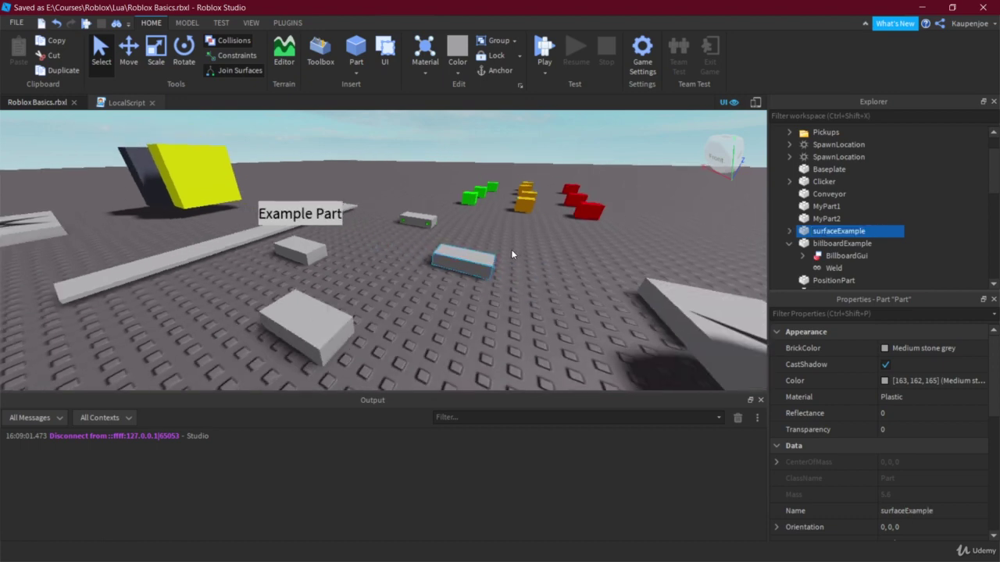
{"action": "left_click", "coordinate": [159, 68]}
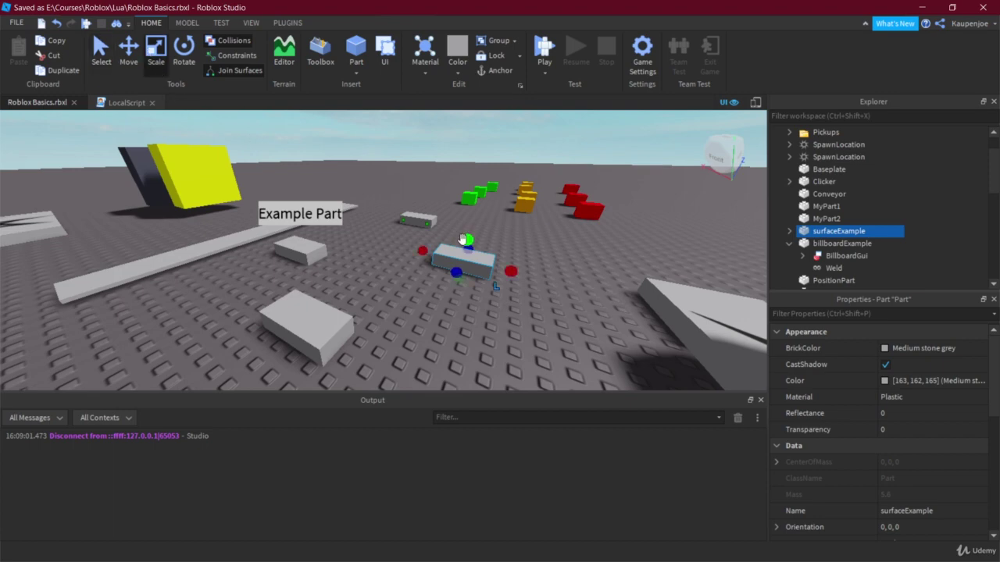
{"action": "left_click_drag", "start_coordinate": [461, 239], "coordinate": [489, 186]}
{"action": "left_click", "coordinate": [102, 53]}
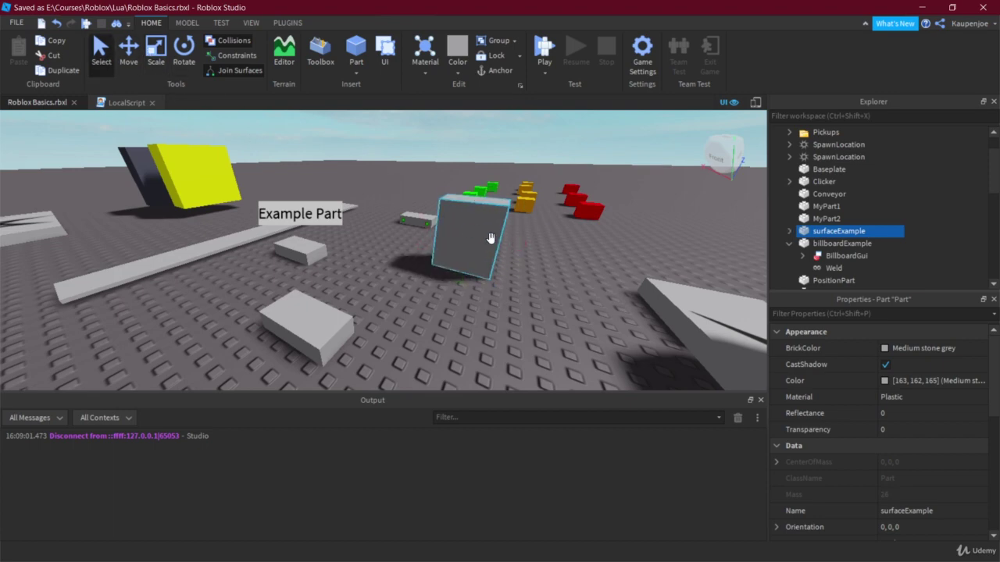
{"action": "scroll", "coordinate": [503, 284], "scroll_direction": "up", "scroll_amount": 5}
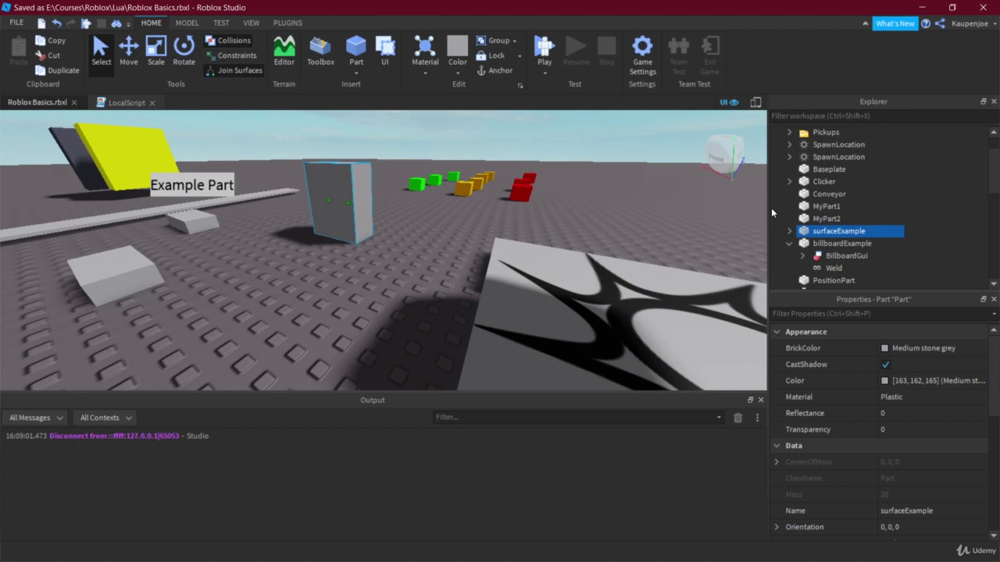
- Add a SurfaceGui to surfaceExample and review its properties, including face and sizing
{"action": "left_click", "coordinate": [873, 232]}
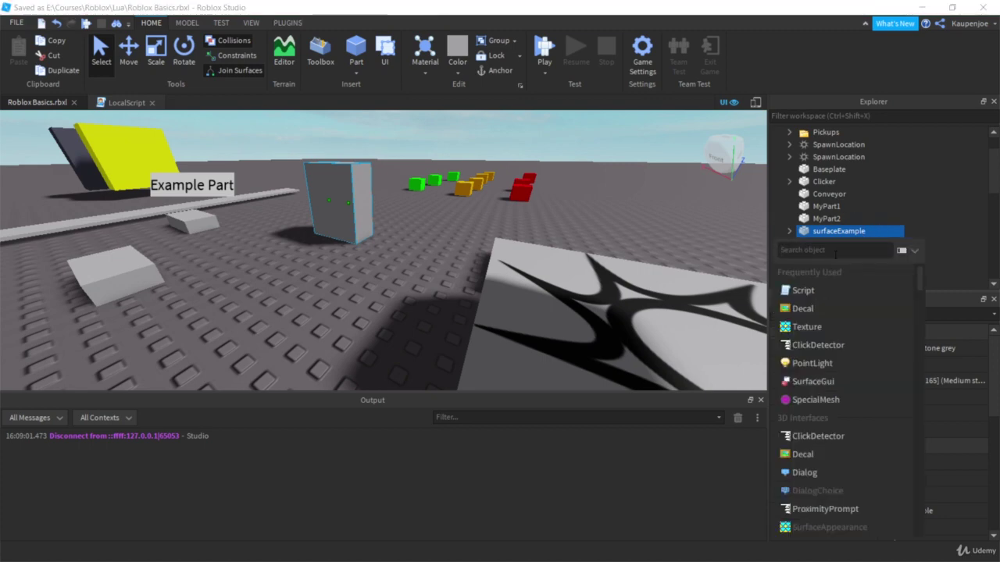
{"action": "type", "text": "gui"}
{"action": "left_click", "coordinate": [813, 308]}
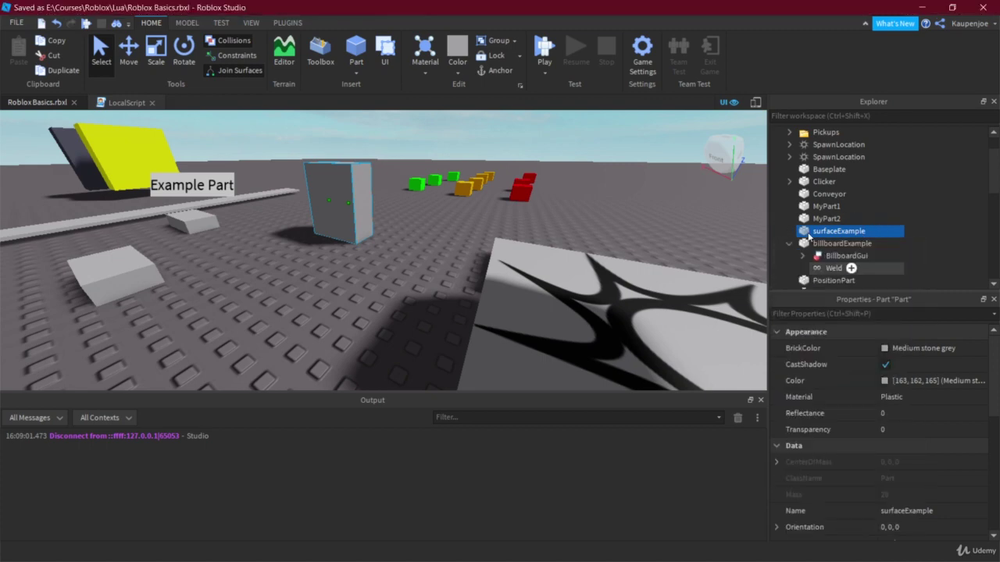
{"action": "scroll", "coordinate": [842, 473], "scroll_direction": "down", "scroll_amount": 3}
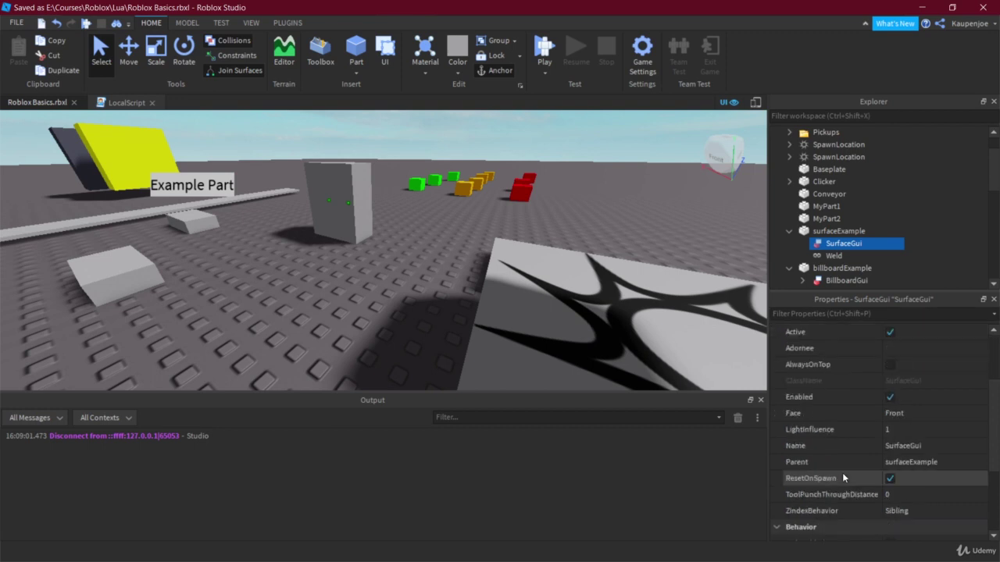
{"action": "scroll", "coordinate": [843, 473], "scroll_direction": "down", "scroll_amount": 5}
{"action": "scroll", "coordinate": [841, 472], "scroll_direction": "up", "scroll_amount": 8}
{"action": "scroll", "coordinate": [841, 475], "scroll_direction": "down", "scroll_amount": 5}
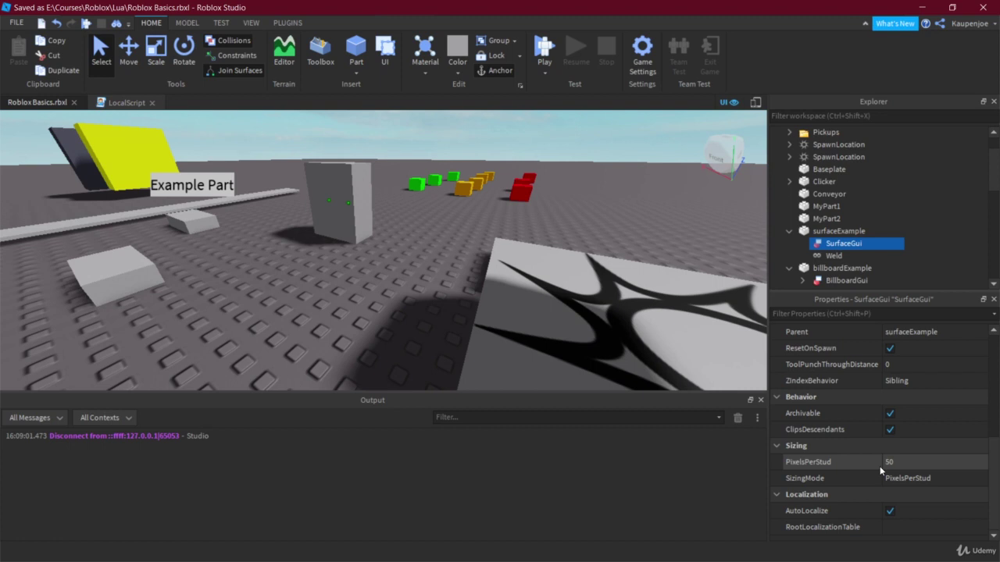
{"action": "scroll", "coordinate": [843, 470], "scroll_direction": "up", "scroll_amount": 5}
{"action": "scroll", "coordinate": [843, 470], "scroll_direction": "up", "scroll_amount": 1}
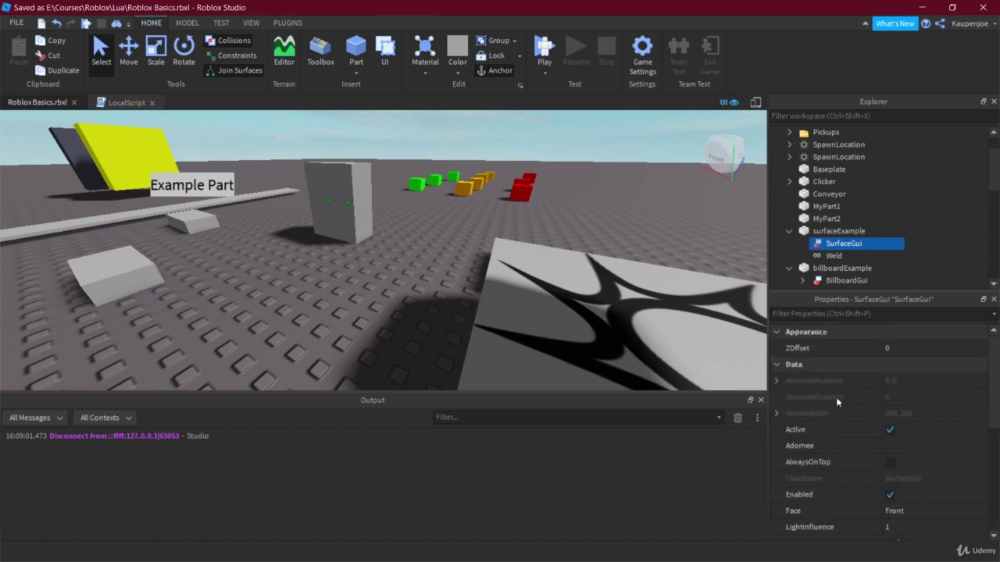
- Add a Frame inside the SurfaceGui of surfaceExample
{"action": "mouse_move", "coordinate": [889, 255]}
{"action": "left_click", "coordinate": [871, 244]}
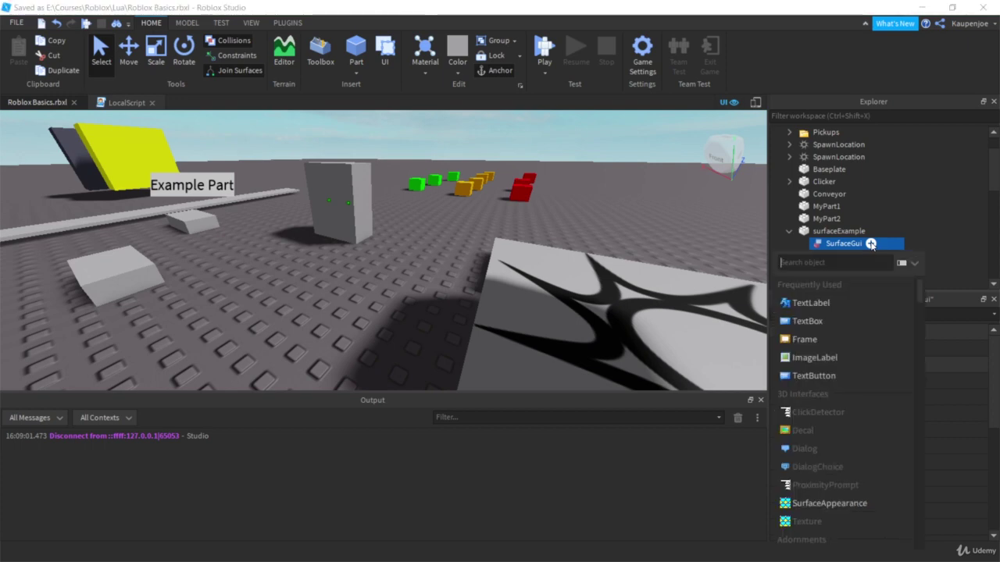
{"action": "left_click", "coordinate": [812, 339]}
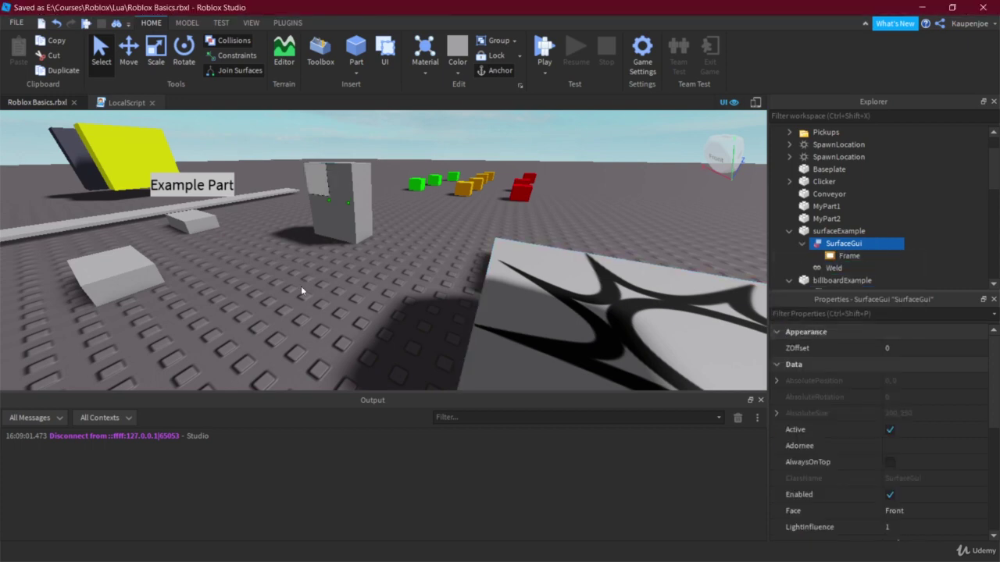
- Examine from the front how the new Frame sits on the face of surfaceExample
{"action": "middle_click_drag", "start_coordinate": [301, 286], "coordinate": [346, 296]}
{"action": "scroll", "coordinate": [437, 308], "scroll_direction": "up", "scroll_amount": 5}
{"action": "scroll", "coordinate": [521, 318], "scroll_direction": "down", "scroll_amount": 6}
{"action": "right_click_drag", "start_coordinate": [518, 318], "coordinate": [515, 318]}
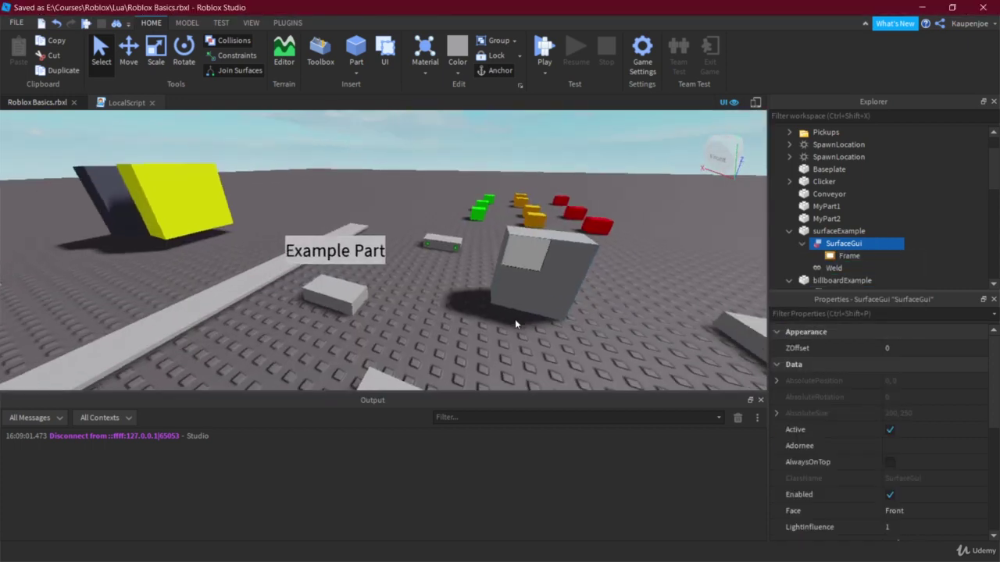
{"action": "middle_click_drag", "start_coordinate": [515, 319], "coordinate": [487, 313]}
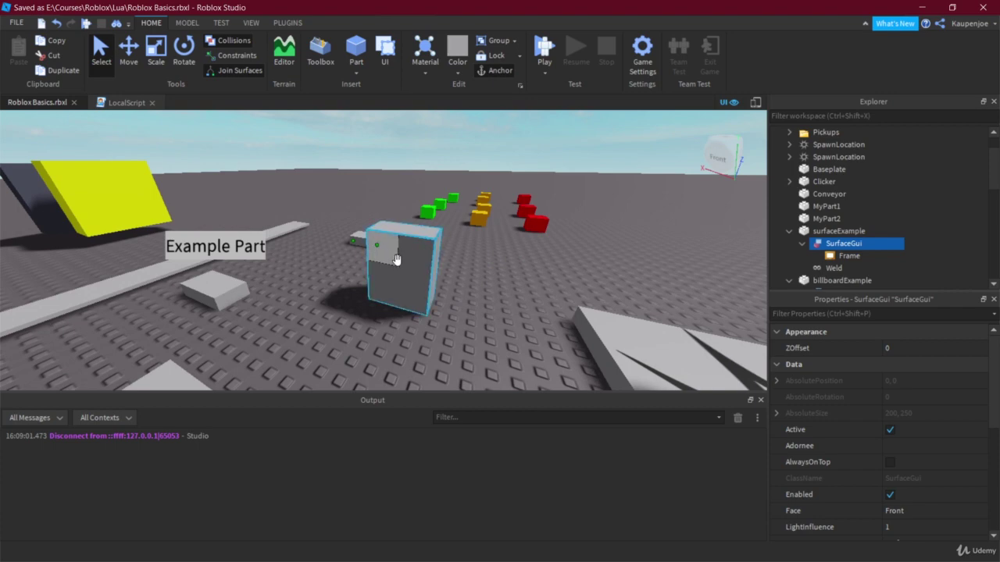
{"action": "scroll", "coordinate": [397, 260], "scroll_direction": "up", "scroll_amount": 5}
{"action": "scroll", "coordinate": [397, 260], "scroll_direction": "down", "scroll_amount": 3}
{"action": "right_click_drag", "start_coordinate": [397, 260], "coordinate": [399, 262]}
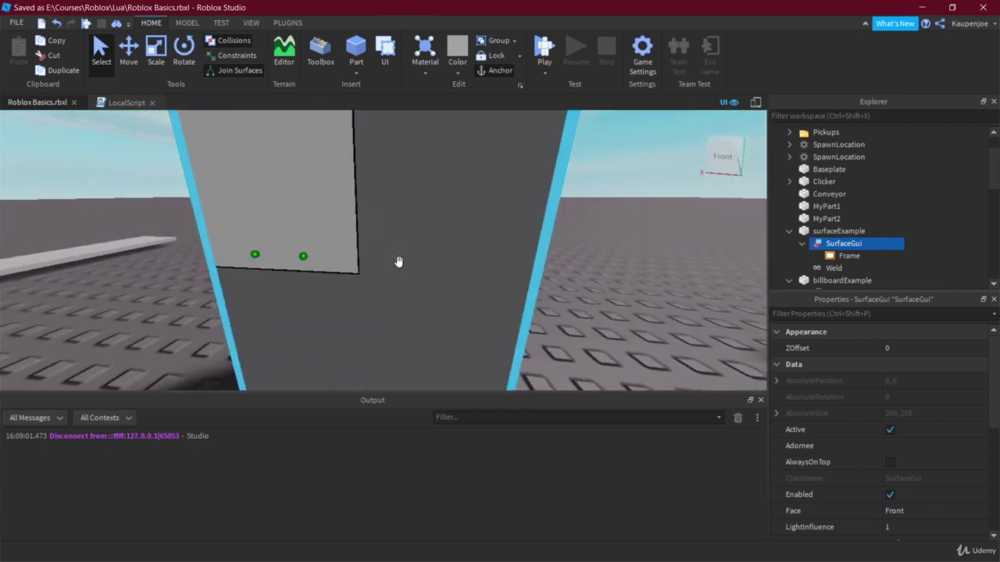
{"action": "scroll", "coordinate": [399, 261], "scroll_direction": "down", "scroll_amount": 5}
- Add a TextLabel inside the Frame of the SurfaceGui
{"action": "left_click", "coordinate": [842, 256]}
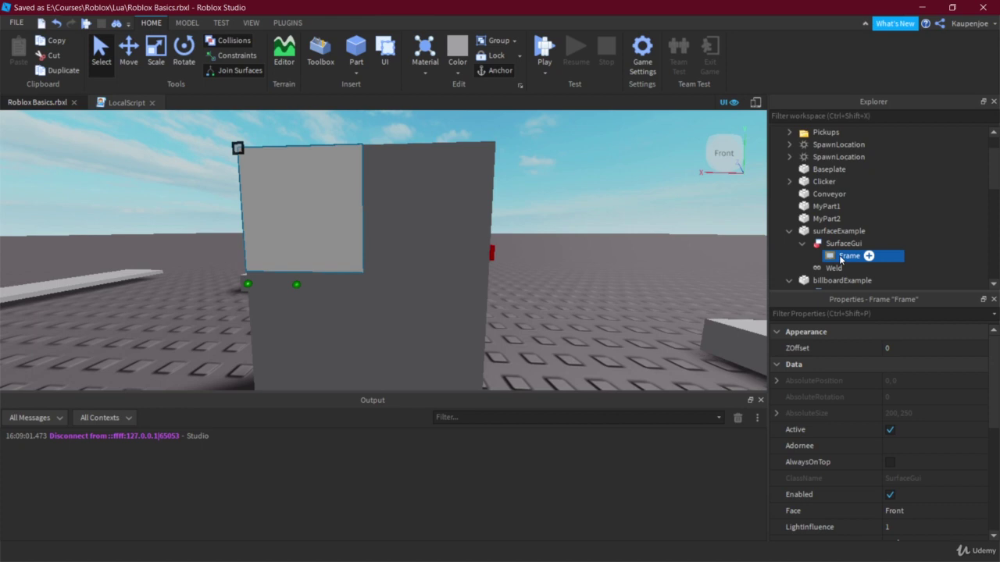
{"action": "left_click", "coordinate": [869, 256]}
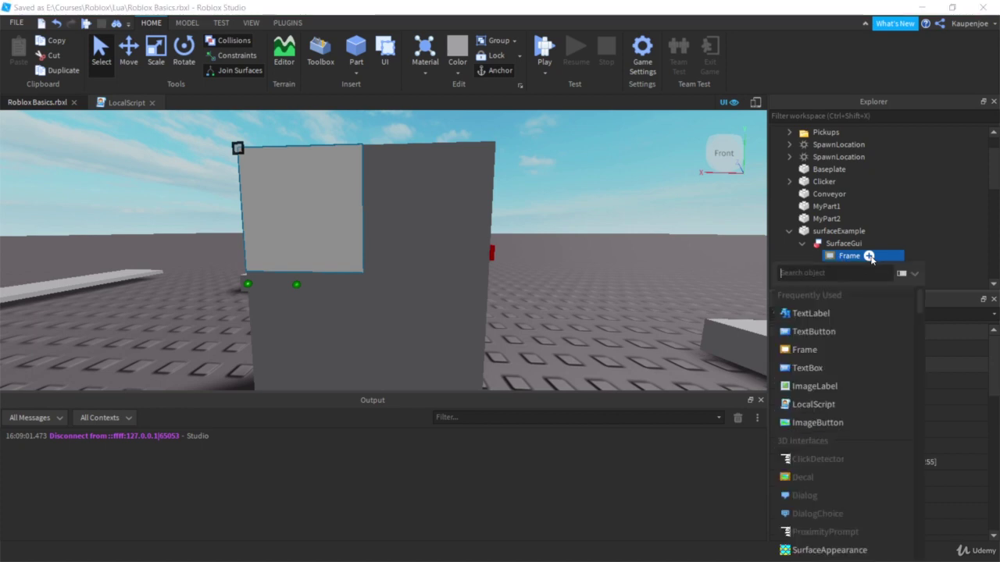
{"action": "left_click", "coordinate": [848, 322]}
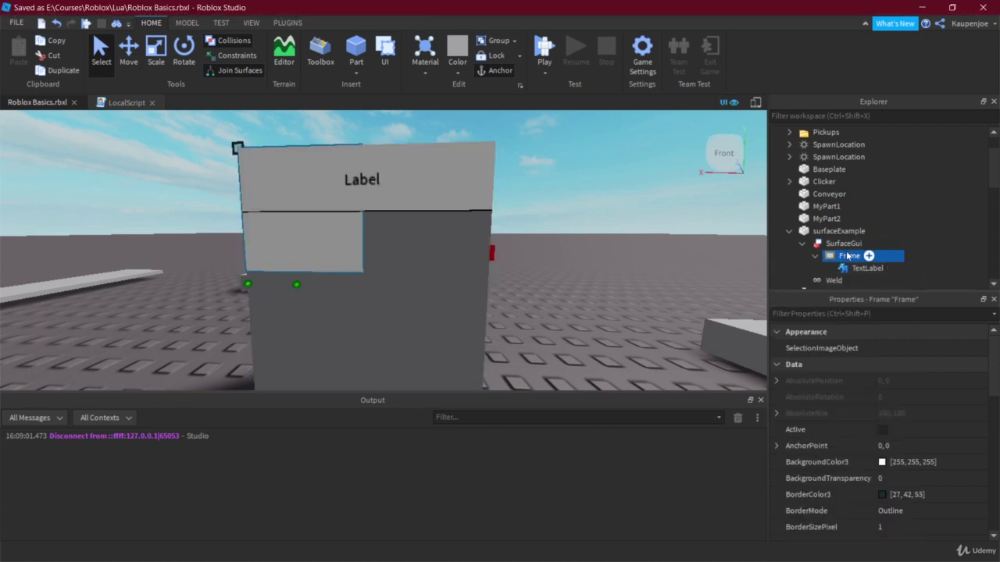
- Set the Frame's X size to scale 1 and offset 0
{"action": "left_click", "coordinate": [846, 256]}
{"action": "scroll", "coordinate": [860, 468], "scroll_direction": "down", "scroll_amount": 3}
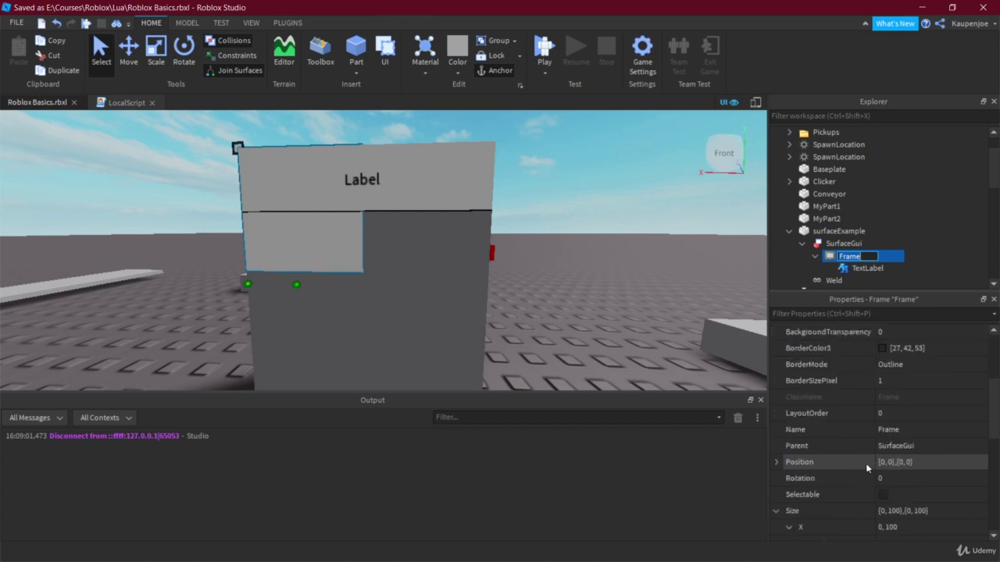
{"action": "scroll", "coordinate": [828, 464], "scroll_direction": "down", "scroll_amount": 1}
{"action": "left_click", "coordinate": [778, 462]}
{"action": "left_click", "coordinate": [903, 495]}
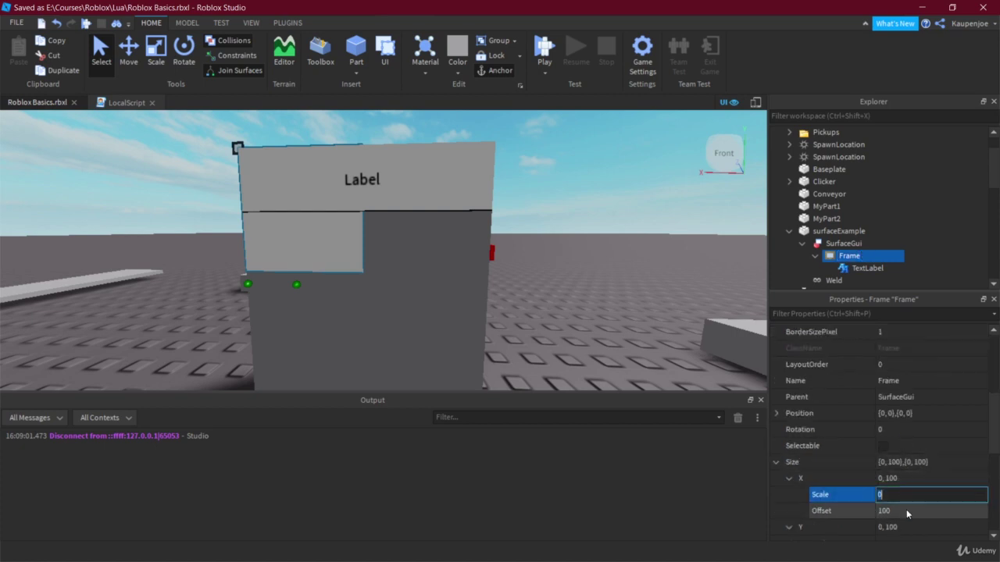
{"action": "left_click", "coordinate": [906, 510]}
{"action": "type", "text": "0"}
{"action": "left_click", "coordinate": [896, 496]}
{"action": "type", "text": "1"}
- Set the Frame's Y size to scale 1 and offset 1
{"action": "scroll", "coordinate": [900, 529], "scroll_direction": "down", "scroll_amount": 1}
{"action": "left_click", "coordinate": [896, 494]}
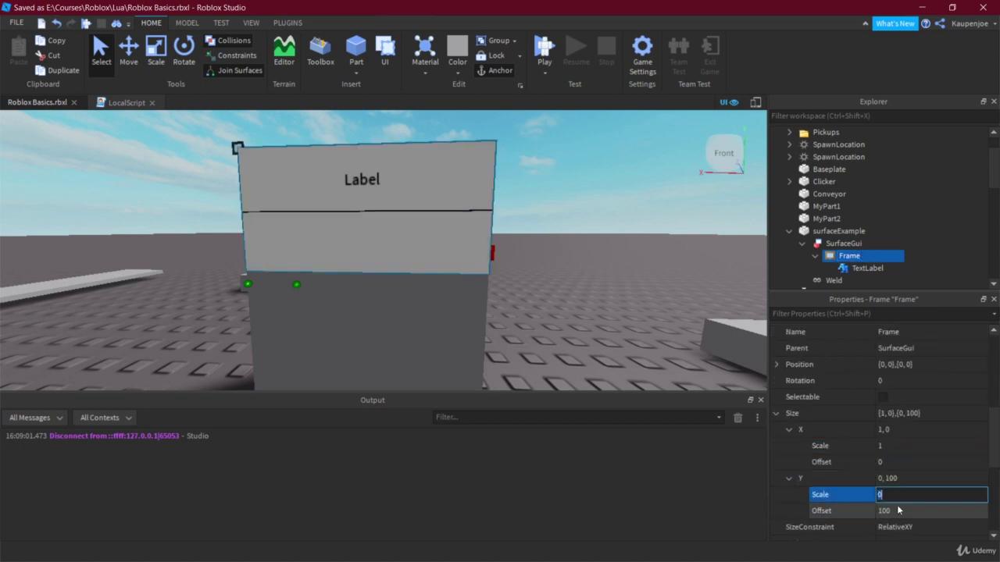
{"action": "type", "text": "1"}
{"action": "left_click", "coordinate": [896, 506]}
{"action": "type", "text": "1"}
{"action": "left_click", "coordinate": [904, 492]}
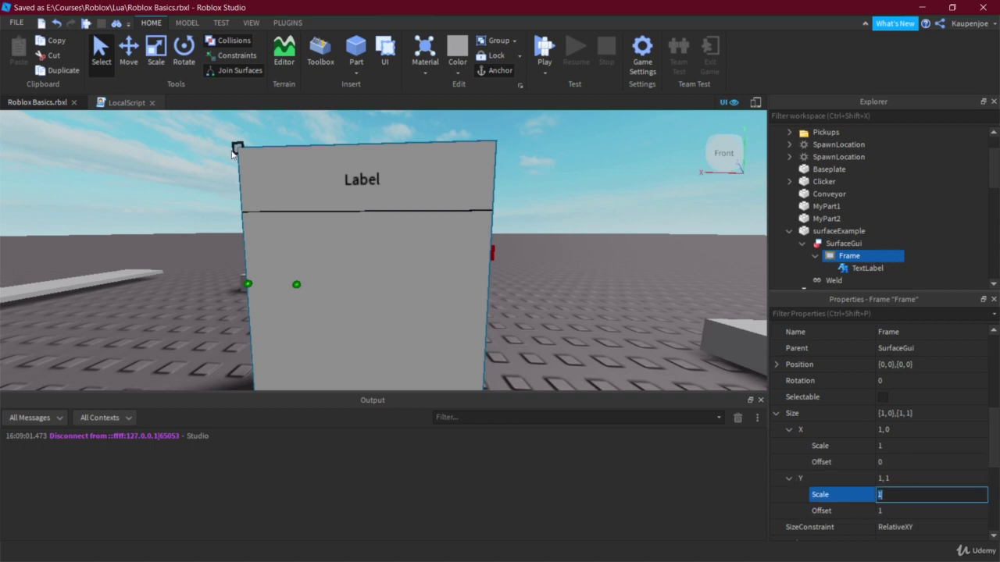
- Set the TextLabel's size to scale 1 and offset 0 in both X and Y
{"action": "left_click", "coordinate": [863, 268]}
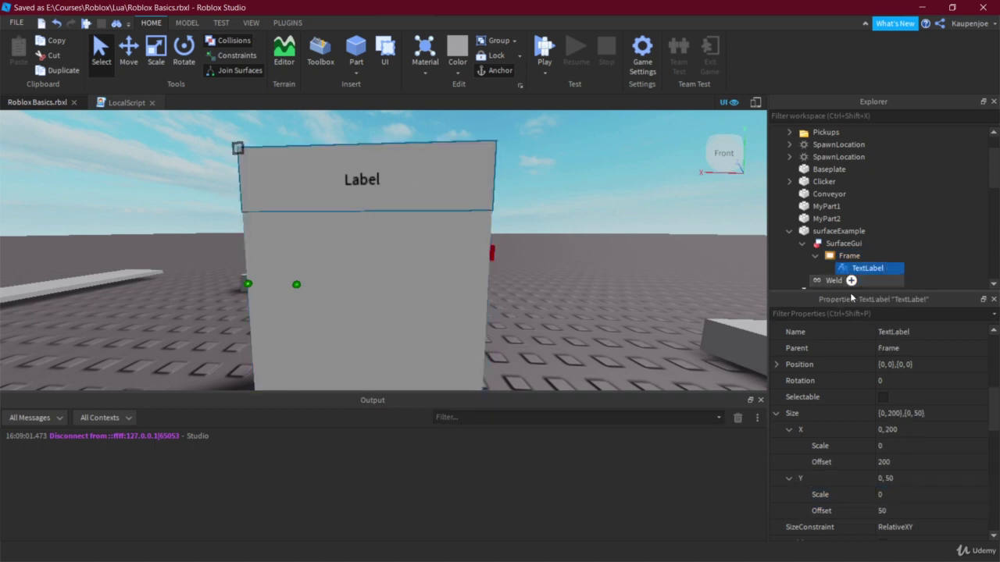
{"action": "left_click", "coordinate": [890, 447]}
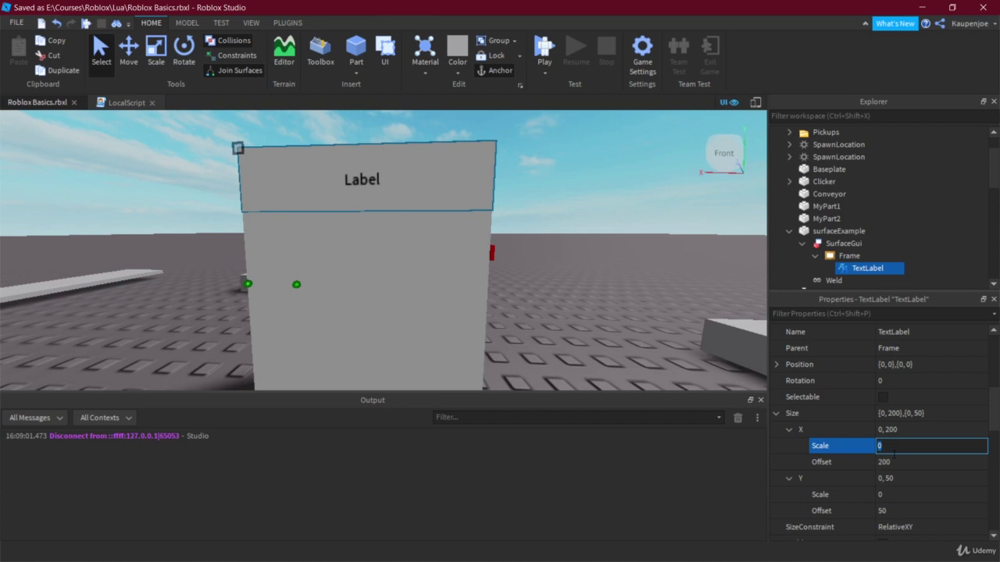
{"action": "type", "text": "1"}
{"action": "left_click", "coordinate": [898, 461]}
{"action": "type", "text": "0"}
{"action": "left_click", "coordinate": [899, 495]}
{"action": "type", "text": "1"}
{"action": "left_click", "coordinate": [902, 512]}
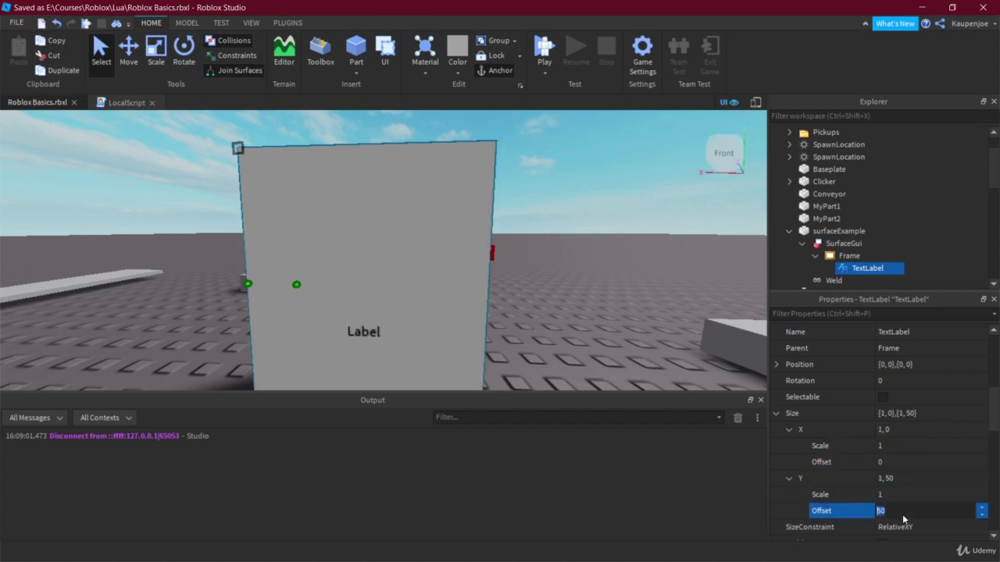
{"action": "type", "text": "0"}
- Set the TextLabel's X size scale to 0.25
{"action": "left_click", "coordinate": [898, 446]}
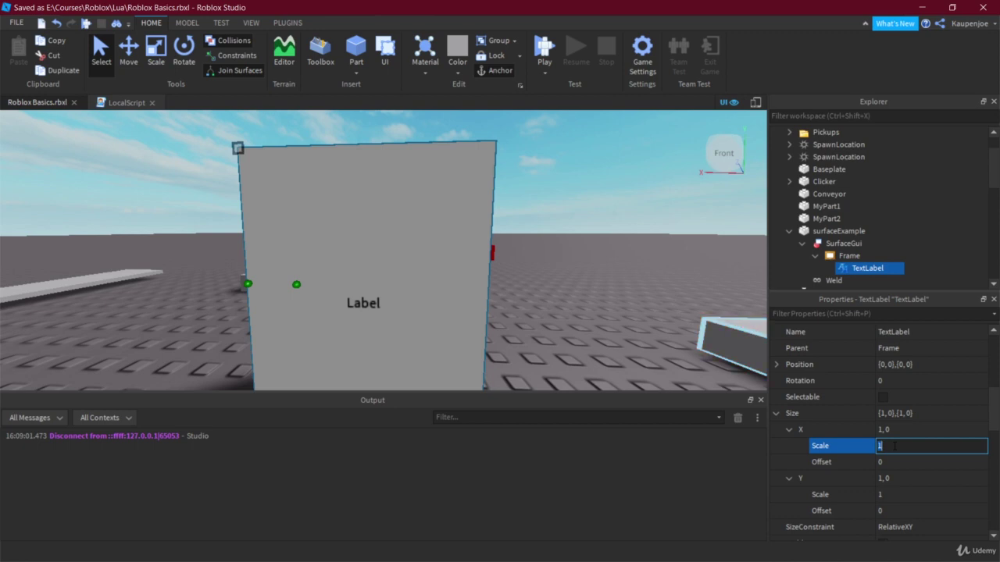
{"action": "type", "text": ",25"}
{"action": "key", "text": "Return"}
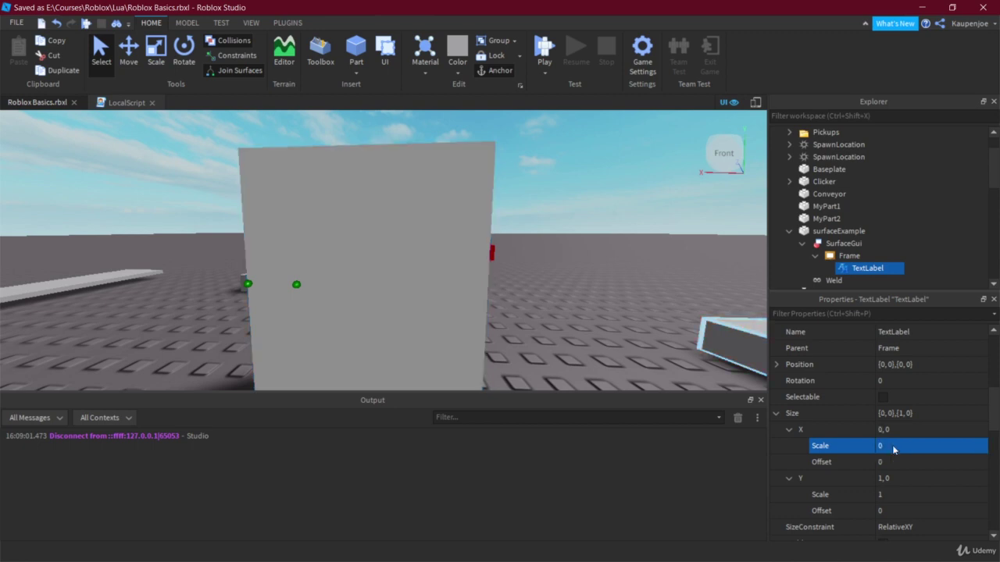
{"action": "left_click", "coordinate": [894, 450]}
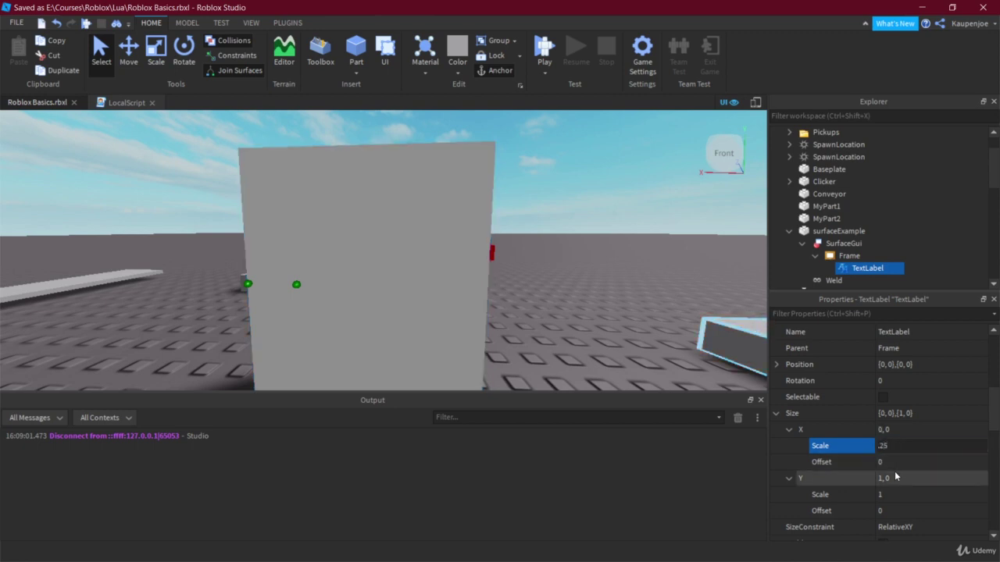
- Set the TextLabel's Y size scale to 0.25 and its X size scale to 1
{"action": "left_click", "coordinate": [902, 494]}
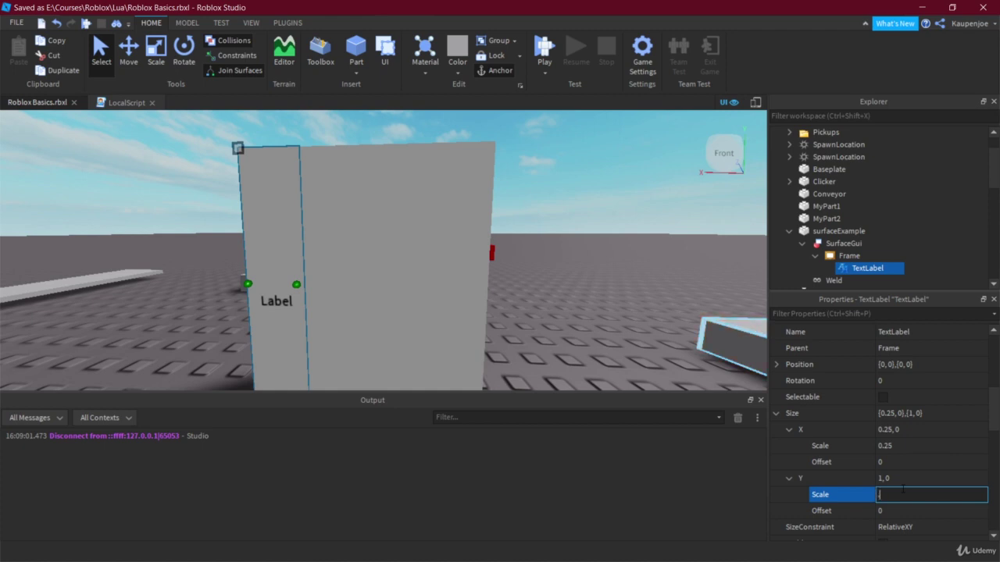
{"action": "type", "text": ".25"}
{"action": "key", "text": "Return"}
{"action": "left_click", "coordinate": [914, 445]}
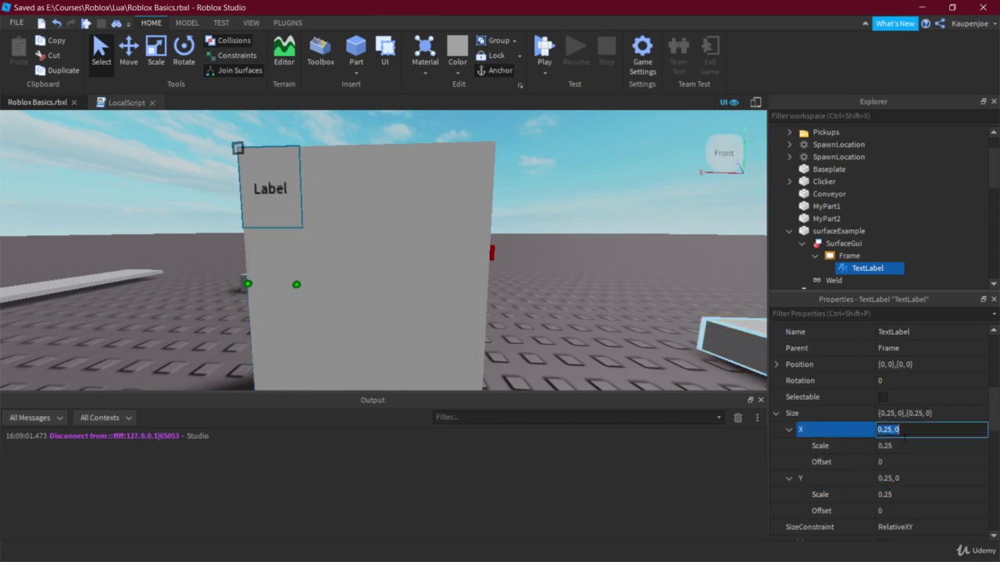
{"action": "type", "text": "1"}
{"action": "key", "text": "Return"}
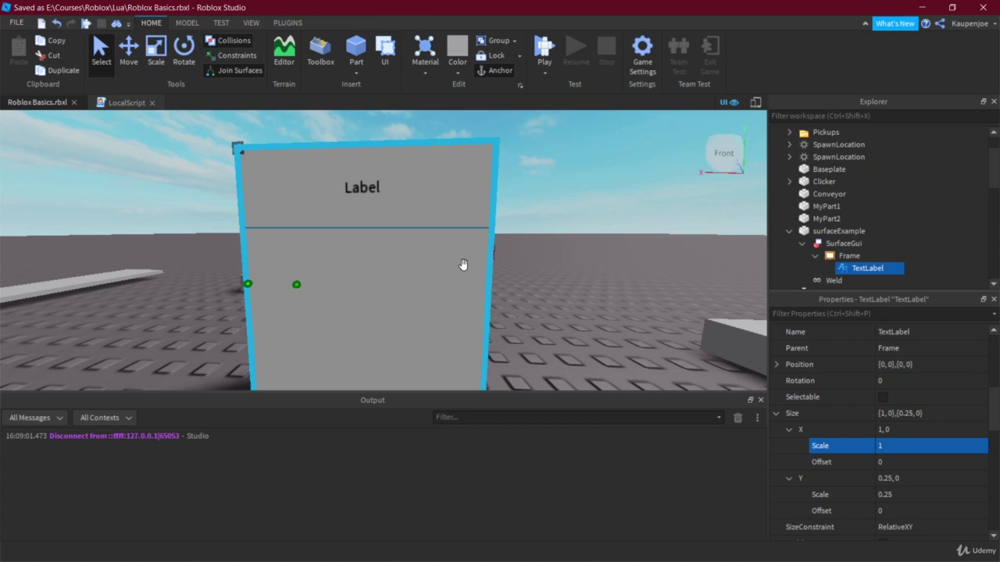
- Inspect the label strip on the front of surfaceExample and display the SurfaceGui's properties
{"action": "scroll", "coordinate": [525, 292], "scroll_direction": "down", "scroll_amount": 8}
{"action": "scroll", "coordinate": [525, 292], "scroll_direction": "up", "scroll_amount": 8}
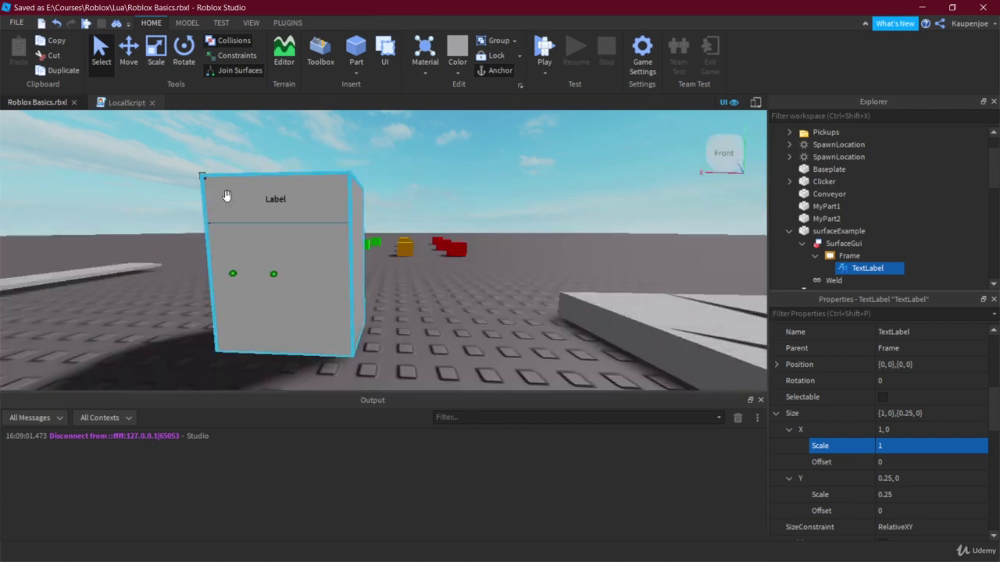
{"action": "left_click", "coordinate": [439, 355]}
{"action": "right_click_drag", "start_coordinate": [447, 337], "coordinate": [449, 336]}
{"action": "middle_click_drag", "start_coordinate": [448, 336], "coordinate": [453, 330]}
{"action": "left_click", "coordinate": [375, 301]}
{"action": "left_click", "coordinate": [844, 256]}
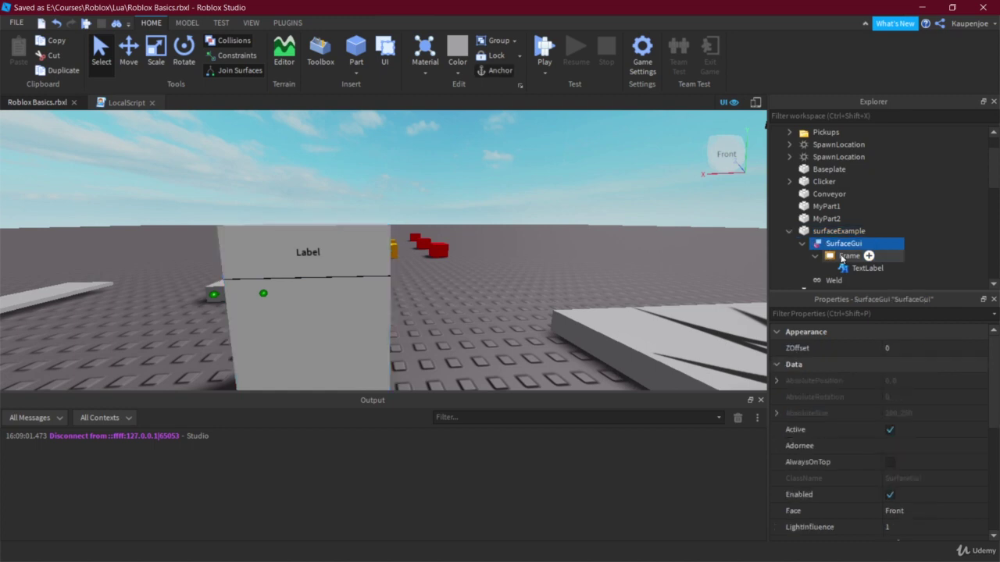
- Turn on TextScaled for the TextLabel inside surfaceExample's Frame
{"action": "left_click", "coordinate": [859, 268]}
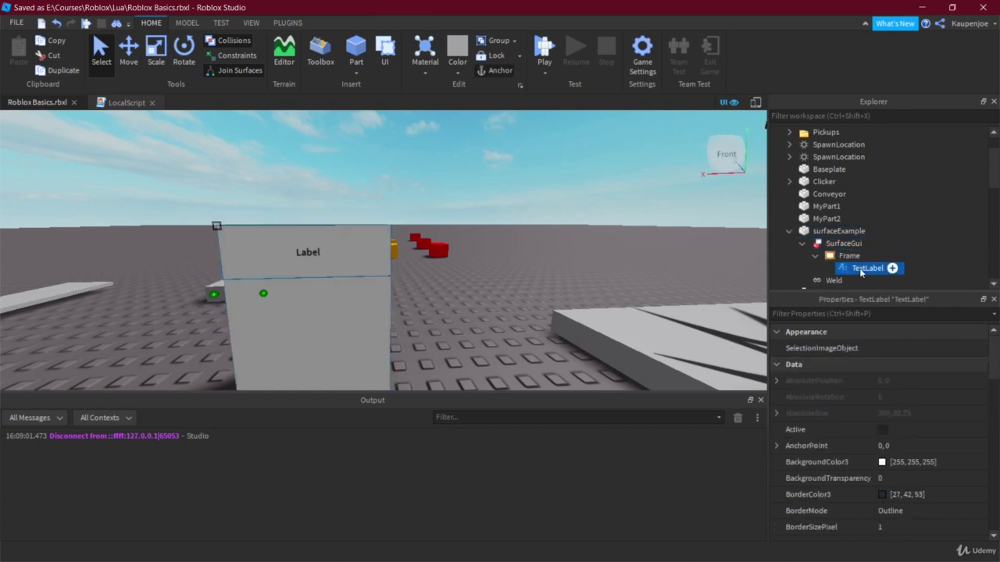
{"action": "scroll", "coordinate": [889, 486], "scroll_direction": "down", "scroll_amount": 8}
{"action": "scroll", "coordinate": [889, 485], "scroll_direction": "down", "scroll_amount": 10}
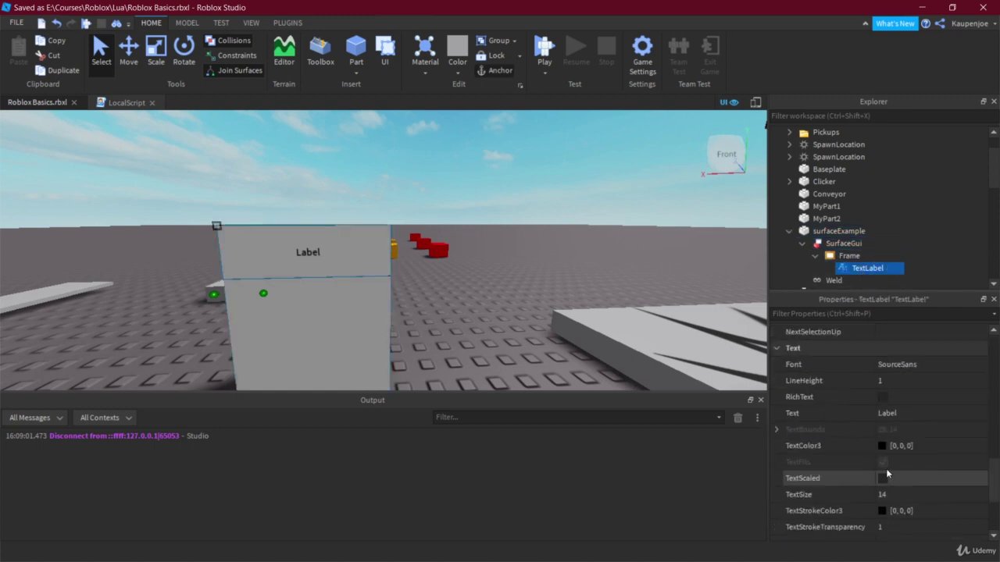
{"action": "left_click", "coordinate": [882, 381]}
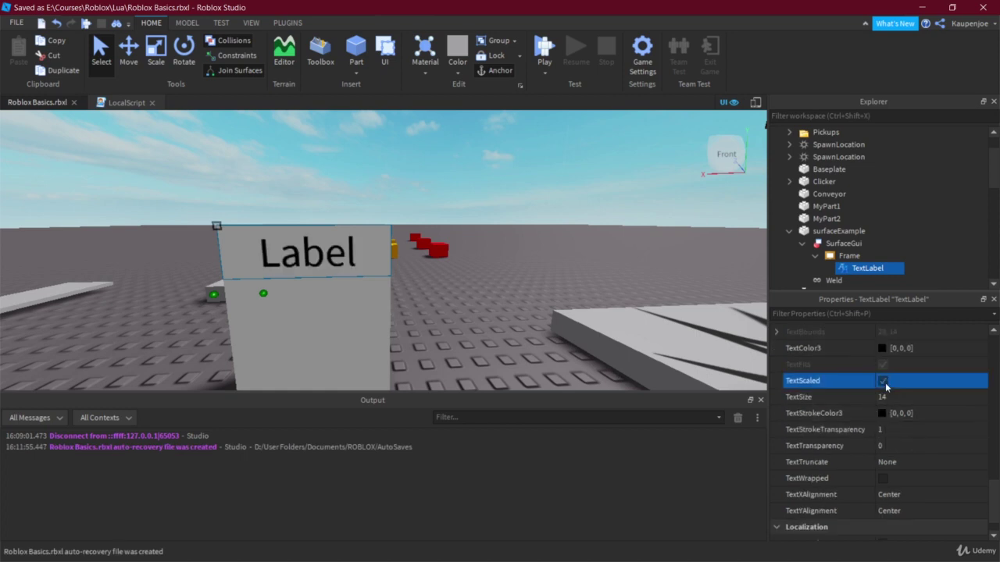
{"action": "left_click", "coordinate": [914, 397]}
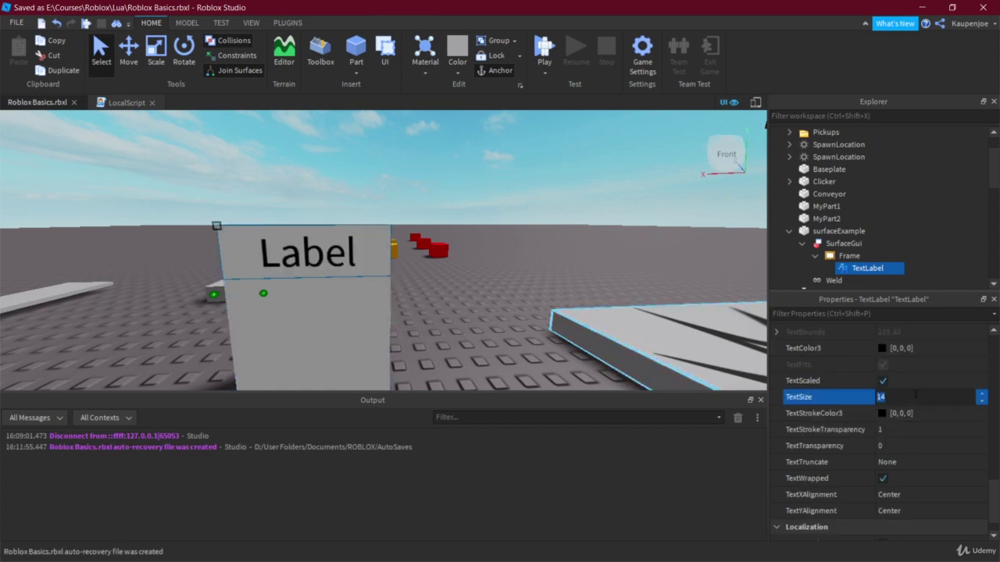
- Enter "I'm a Block" as the TextLabel's text and replace its last word so it reads "I'm a Part"
{"action": "scroll", "coordinate": [908, 422], "scroll_direction": "up", "scroll_amount": 1}
{"action": "left_click", "coordinate": [906, 364]}
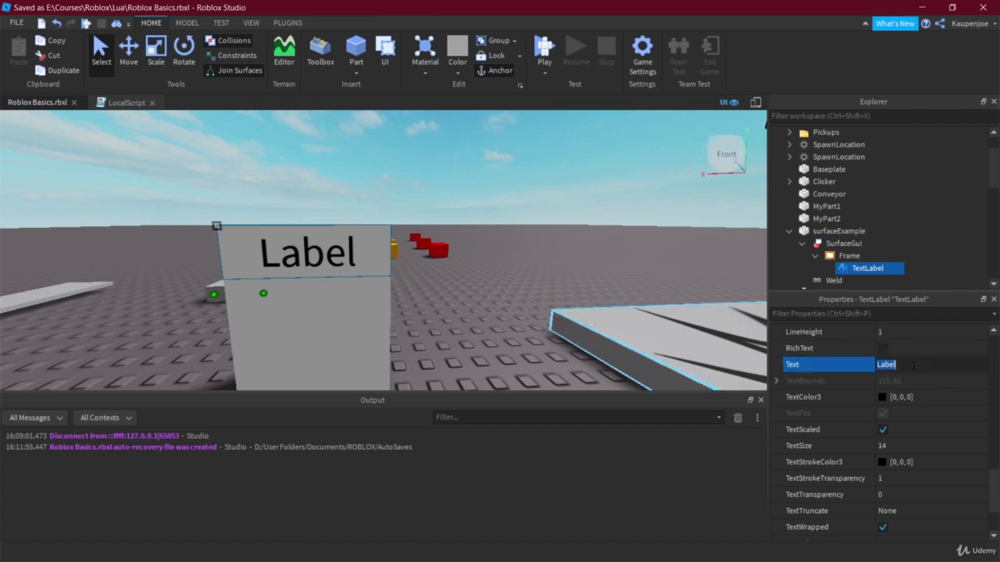
{"action": "type", "text": "I'm a Block"}
{"action": "key", "text": "Return"}
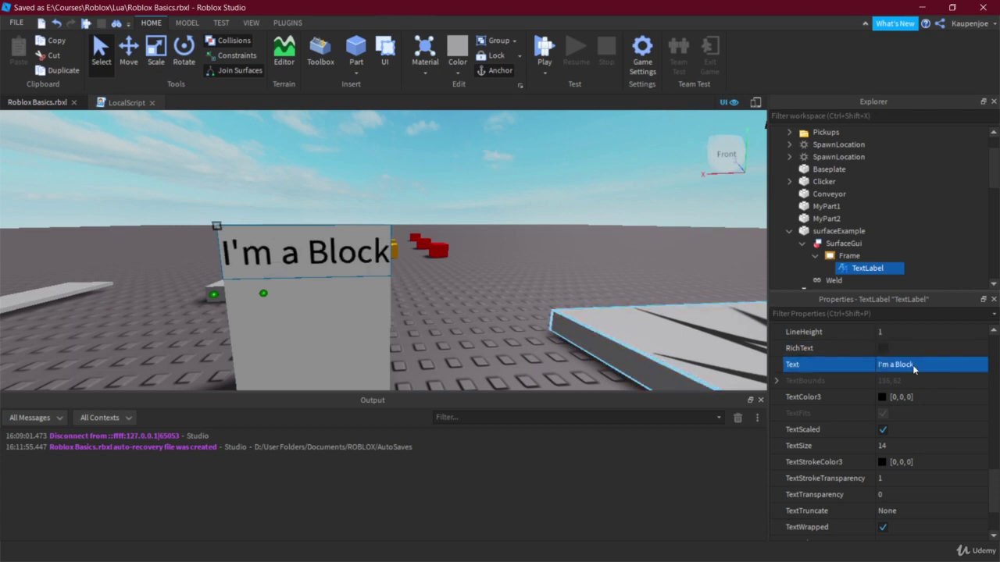
{"action": "double_click", "coordinate": [913, 365]}
{"action": "type", "text": "Part"}
{"action": "key", "text": "Return"}
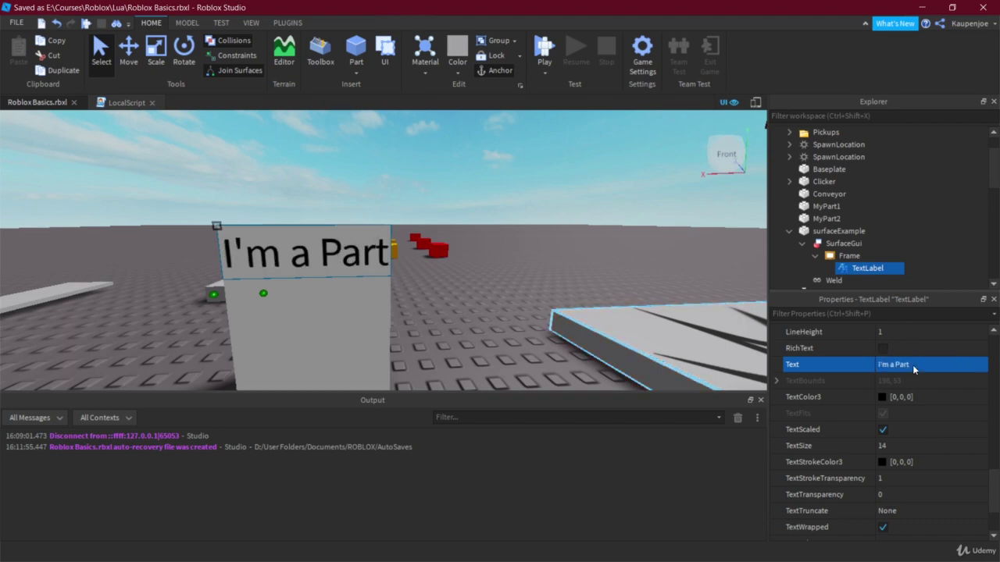
- Examine the scaled label on surfaceExample's front face from several distances and angles, comparing it with the Example Part label
{"action": "left_click", "coordinate": [516, 332]}
{"action": "right_click_drag", "start_coordinate": [517, 332], "coordinate": [510, 333]}
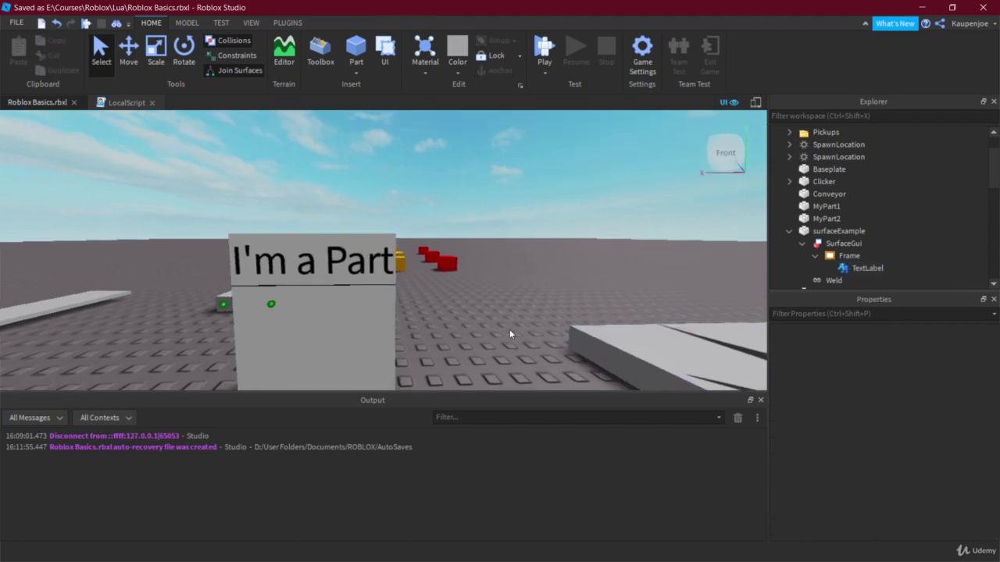
{"action": "middle_click_drag", "start_coordinate": [511, 333], "coordinate": [507, 328]}
{"action": "scroll", "coordinate": [512, 332], "scroll_direction": "down", "scroll_amount": 5}
{"action": "right_click_drag", "start_coordinate": [513, 333], "coordinate": [513, 335]}
{"action": "middle_click_drag", "start_coordinate": [512, 335], "coordinate": [500, 335]}
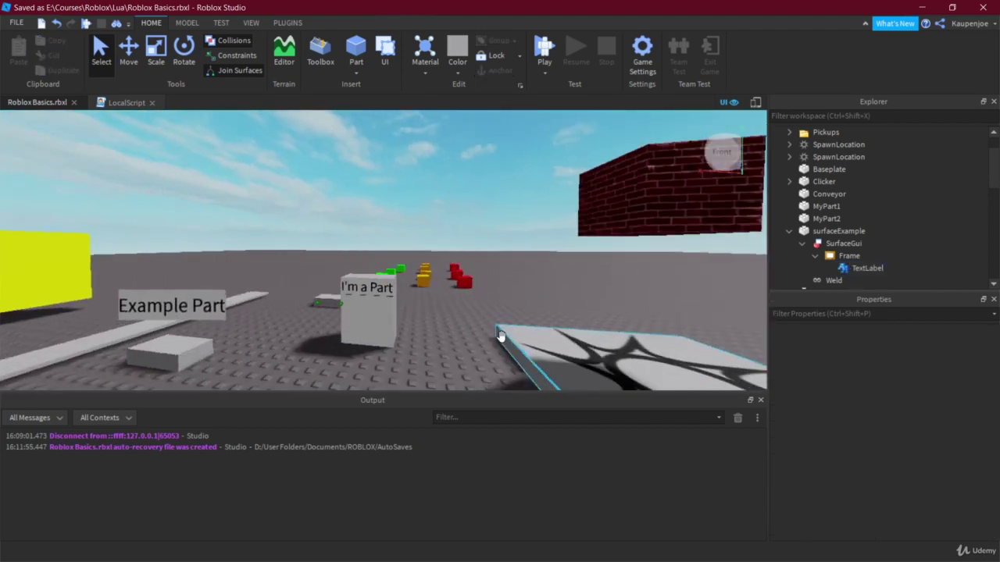
{"action": "right_click_drag", "start_coordinate": [500, 335], "coordinate": [480, 329]}
{"action": "scroll", "coordinate": [468, 324], "scroll_direction": "up", "scroll_amount": 5}
{"action": "middle_click_drag", "start_coordinate": [468, 324], "coordinate": [480, 340]}
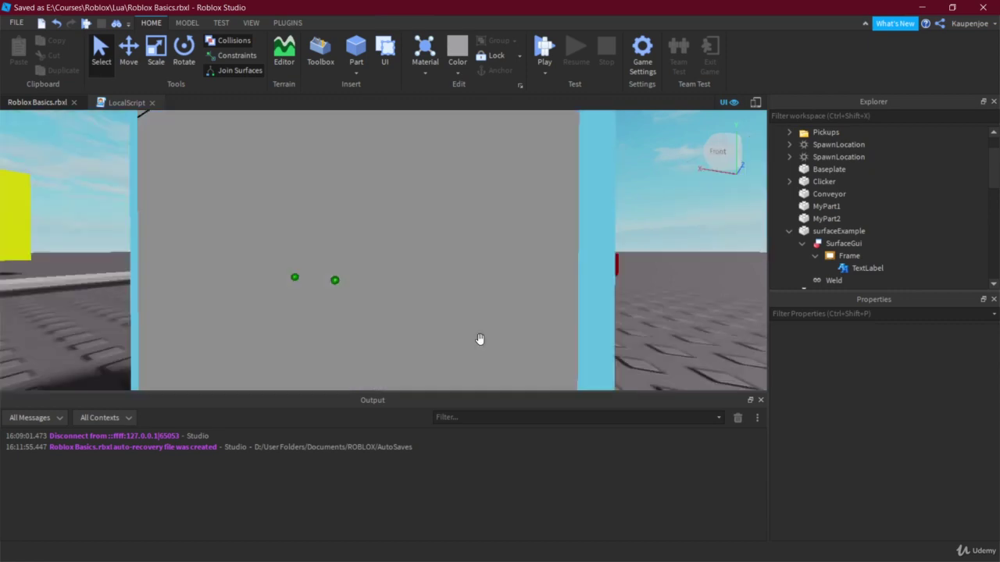
{"action": "scroll", "coordinate": [484, 339], "scroll_direction": "down", "scroll_amount": 5}
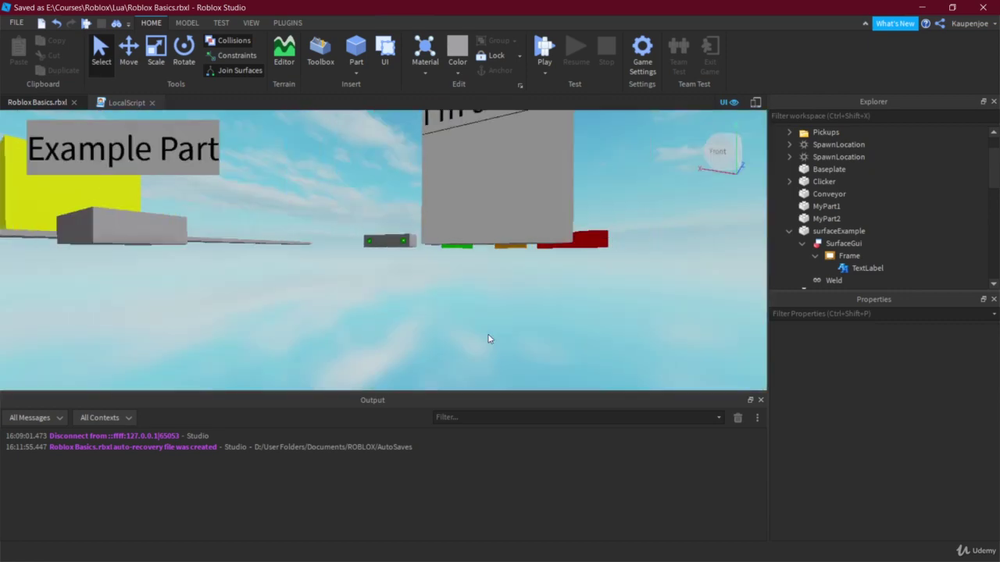
{"action": "scroll", "coordinate": [497, 286], "scroll_direction": "down", "scroll_amount": 5}
{"action": "right_click_drag", "start_coordinate": [490, 339], "coordinate": [500, 288]}
{"action": "middle_click_drag", "start_coordinate": [500, 287], "coordinate": [470, 296]}
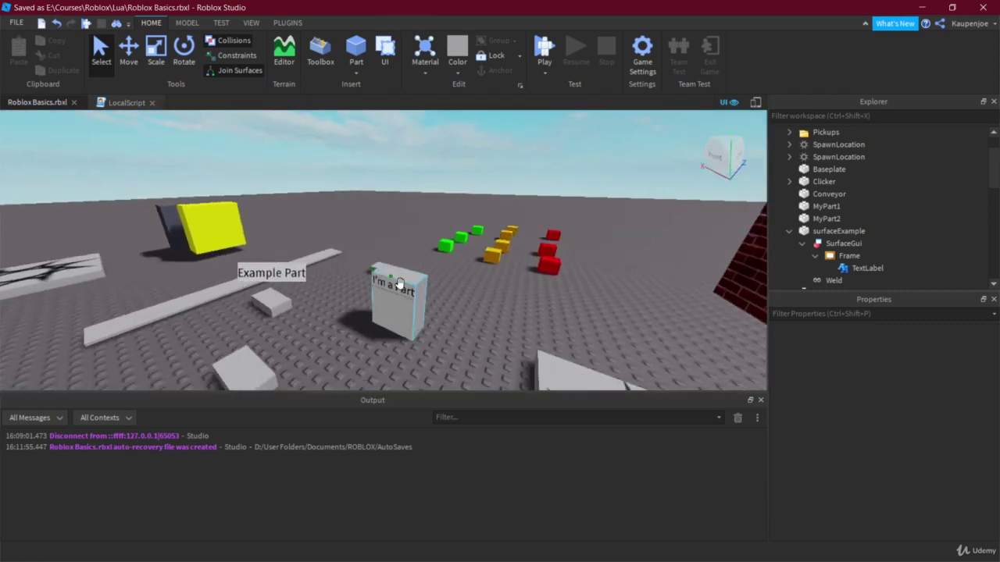
{"action": "scroll", "coordinate": [405, 329], "scroll_direction": "up", "scroll_amount": 5}
{"action": "scroll", "coordinate": [411, 335], "scroll_direction": "down", "scroll_amount": 5}
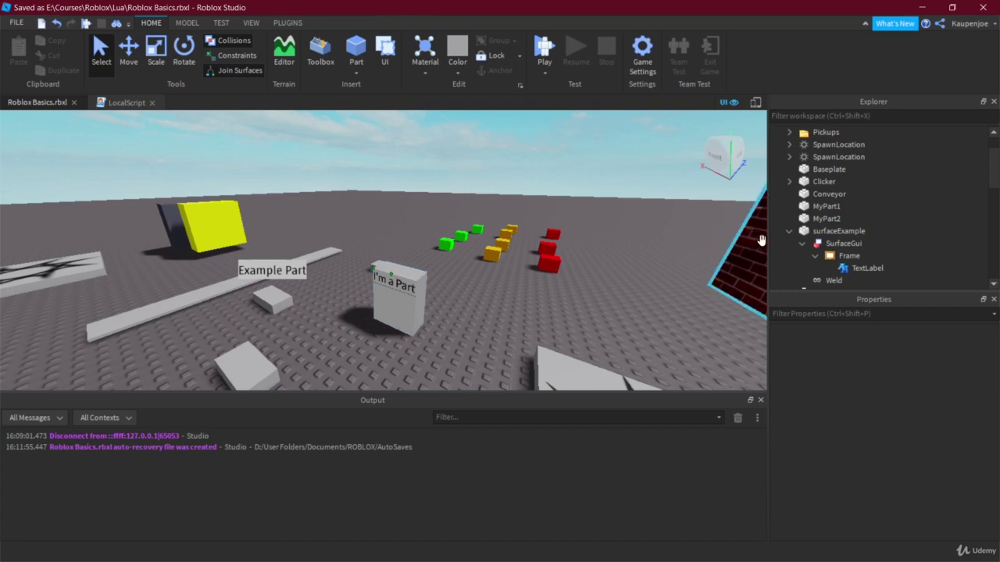
- Set the SurfaceGui's Face to Top and view the label on the upper side of surfaceExample
{"action": "left_click", "coordinate": [842, 243]}
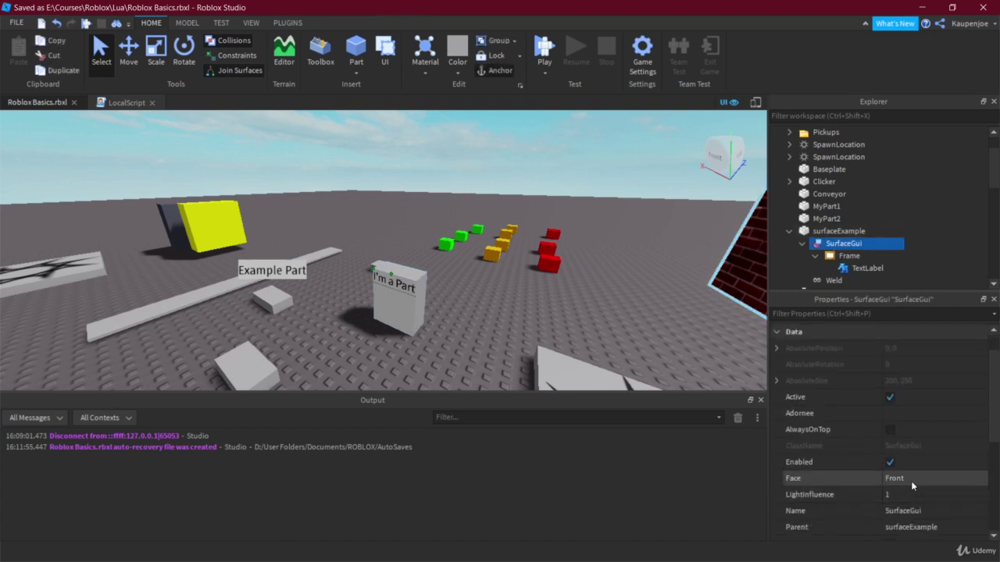
{"action": "left_click", "coordinate": [909, 484]}
{"action": "left_click", "coordinate": [965, 482]}
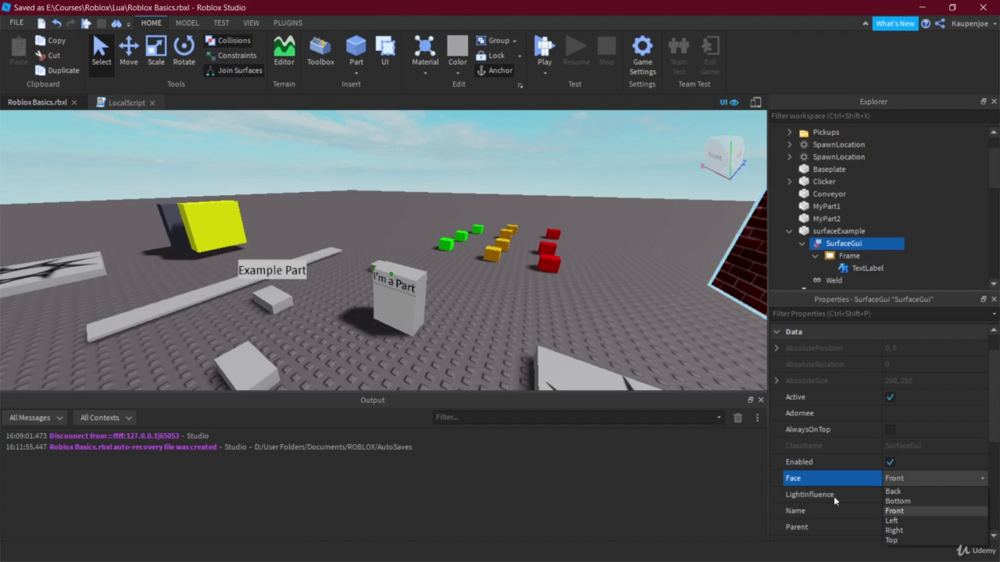
{"action": "left_click", "coordinate": [905, 540]}
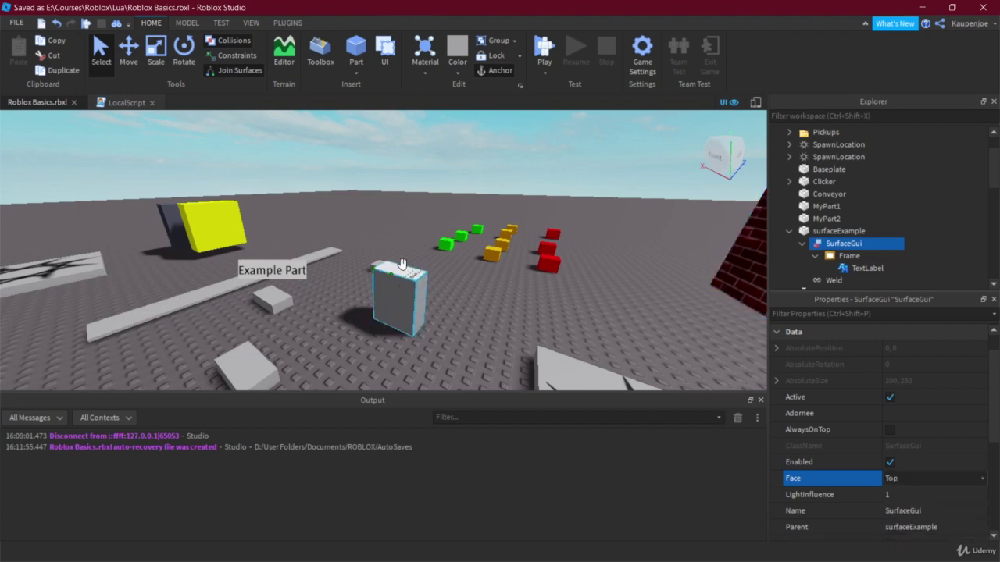
{"action": "right_click_drag", "start_coordinate": [437, 247], "coordinate": [503, 264]}
{"action": "scroll", "coordinate": [444, 286], "scroll_direction": "up", "scroll_amount": 3}
{"action": "scroll", "coordinate": [444, 287], "scroll_direction": "down", "scroll_amount": 2}
{"action": "key", "text": "s"}
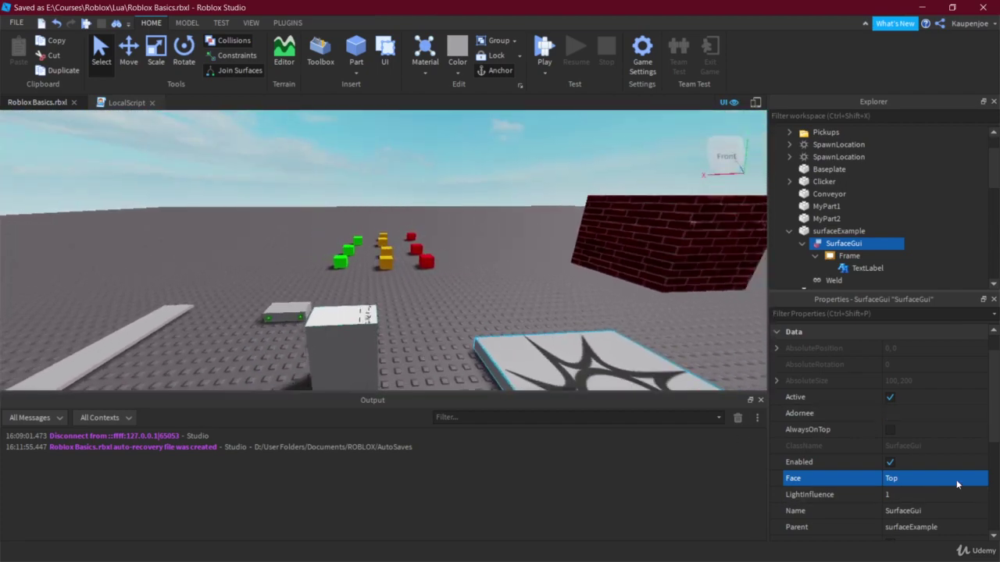
- Set the SurfaceGui's Face back to Front and view the label on surfaceExample
{"action": "left_click", "coordinate": [955, 481]}
{"action": "left_click", "coordinate": [917, 507]}
{"action": "scroll", "coordinate": [505, 305], "scroll_direction": "up", "scroll_amount": 3}
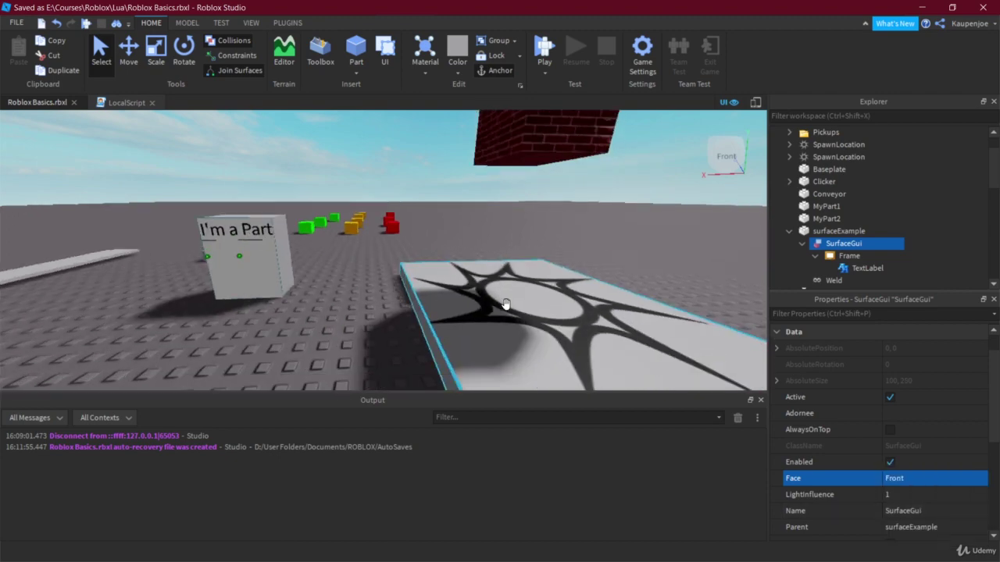
{"action": "scroll", "coordinate": [505, 305], "scroll_direction": "down", "scroll_amount": 5}
- Try the FixedSize sizing mode on the SurfaceGui and return it to PixelsPerStud
{"action": "scroll", "coordinate": [820, 444], "scroll_direction": "down", "scroll_amount": 5}
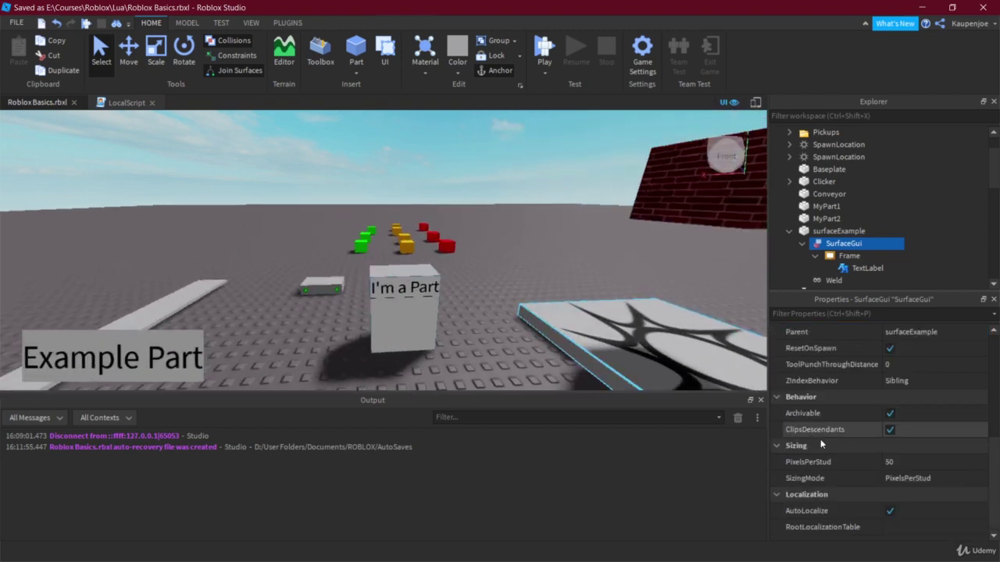
{"action": "left_click", "coordinate": [981, 478]}
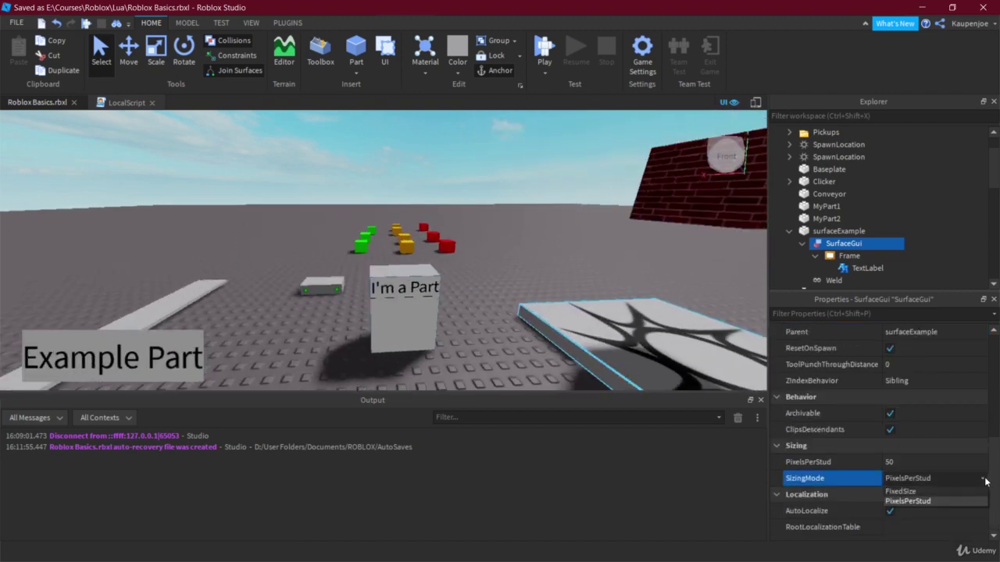
{"action": "left_click", "coordinate": [906, 491]}
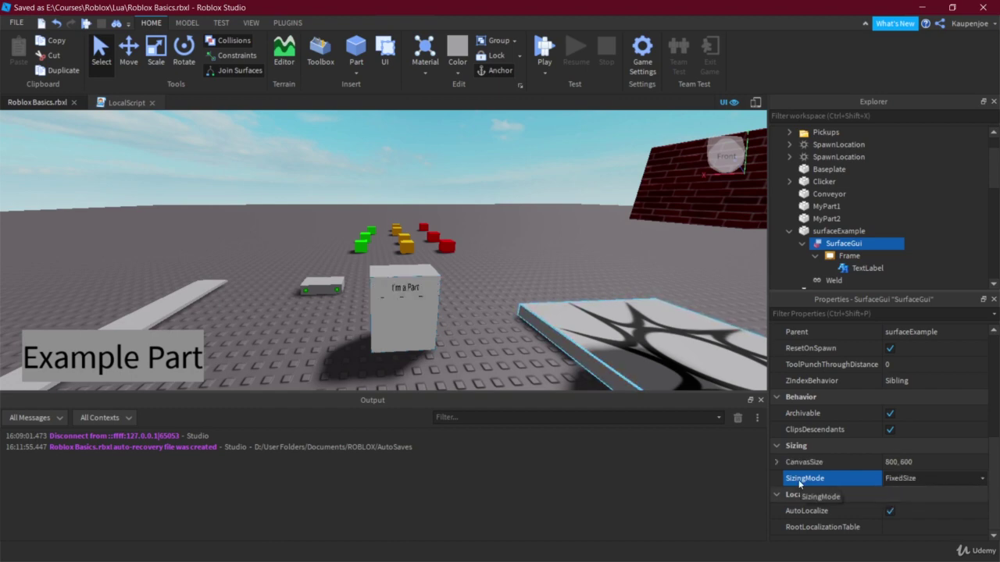
{"action": "left_click", "coordinate": [959, 478]}
{"action": "left_click", "coordinate": [910, 501]}
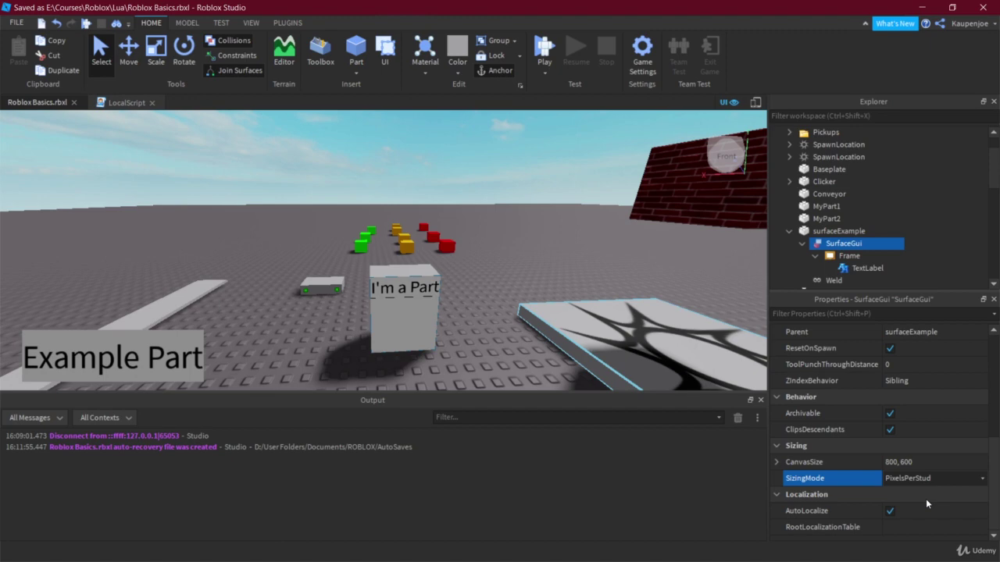
- Examine how the label on surfaceExample's front face looks from close up and from farther away
{"action": "scroll", "coordinate": [504, 352], "scroll_direction": "up", "scroll_amount": 8}
{"action": "scroll", "coordinate": [519, 349], "scroll_direction": "down", "scroll_amount": 8}
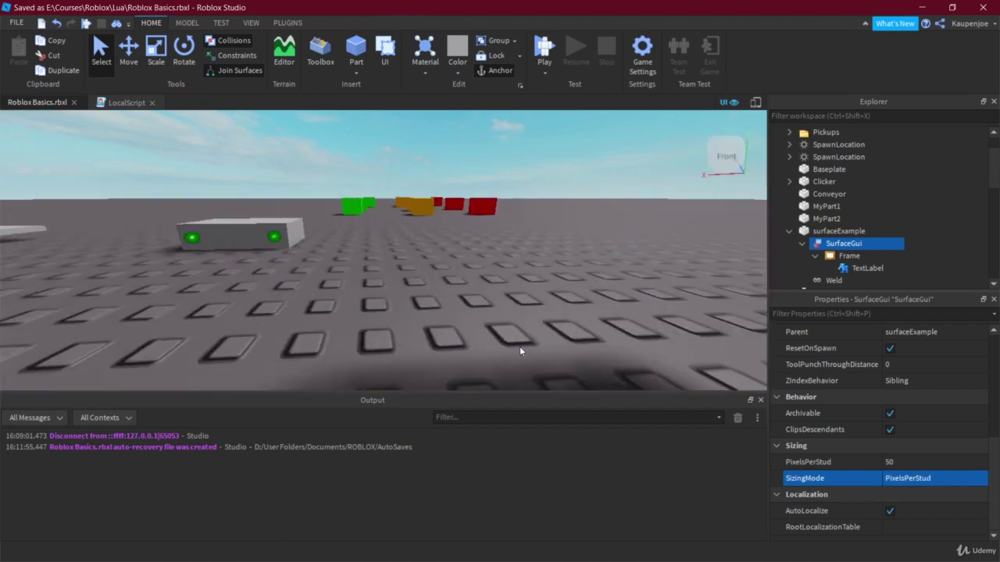
{"action": "right_click_drag", "start_coordinate": [527, 348], "coordinate": [489, 332]}
{"action": "scroll", "coordinate": [490, 332], "scroll_direction": "up", "scroll_amount": 4}
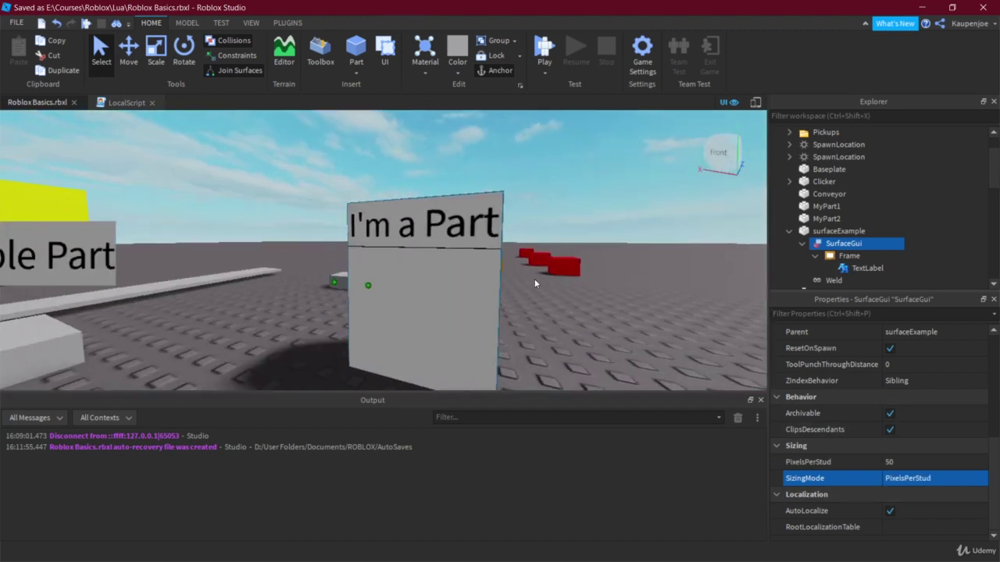
{"action": "left_click", "coordinate": [632, 323]}
{"action": "scroll", "coordinate": [628, 325], "scroll_direction": "down", "scroll_amount": 5}
{"action": "scroll", "coordinate": [628, 324], "scroll_direction": "up", "scroll_amount": 5}
{"action": "middle_click_drag", "start_coordinate": [614, 323], "coordinate": [570, 275]}
{"action": "scroll", "coordinate": [631, 329], "scroll_direction": "down", "scroll_amount": 4}
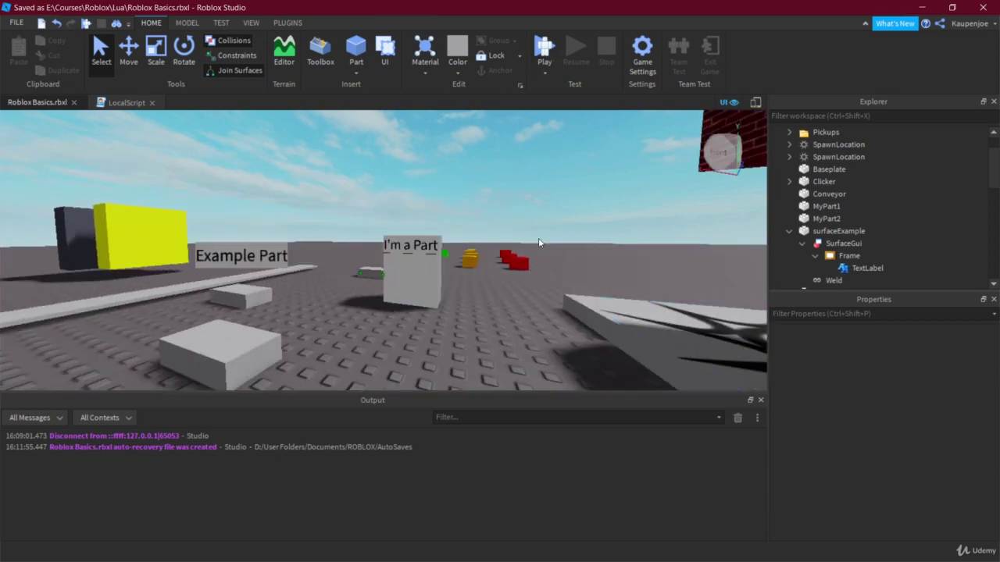
- Start a playtest and run the character away from surfaceExample while watching its label
{"action": "left_click", "coordinate": [546, 49]}
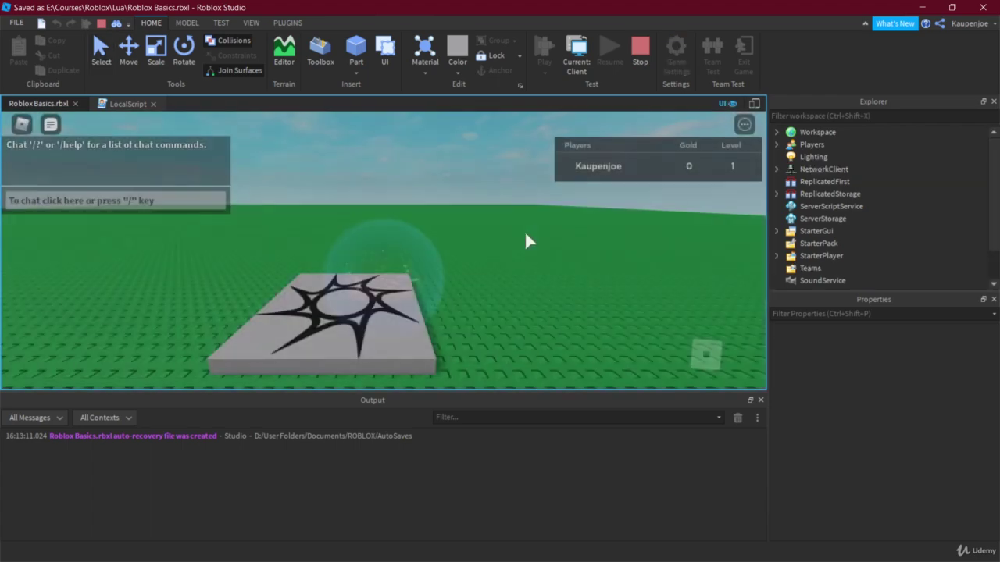
{"action": "right_click_drag", "start_coordinate": [525, 232], "coordinate": [491, 238]}
{"action": "key", "text": "w"}
{"action": "key", "text": "d"}
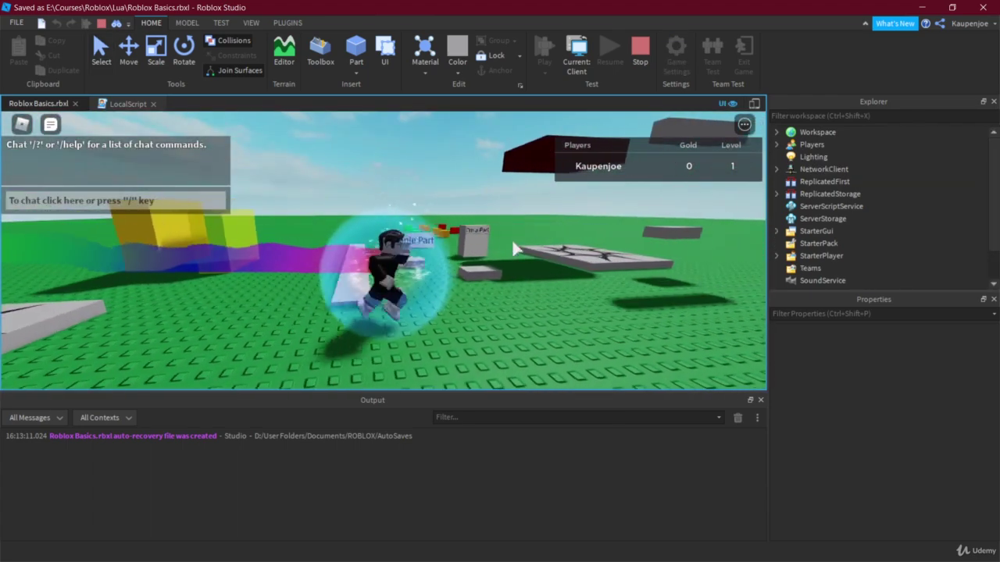
{"action": "right_click_drag", "start_coordinate": [395, 225], "coordinate": [466, 239]}
{"action": "key", "text": "s"}
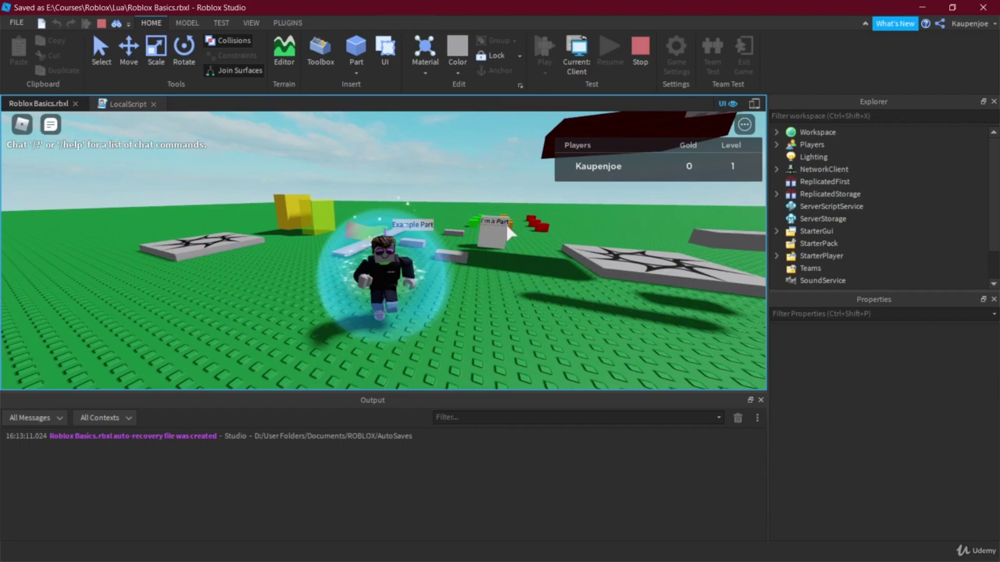
{"action": "key", "text": "s"}
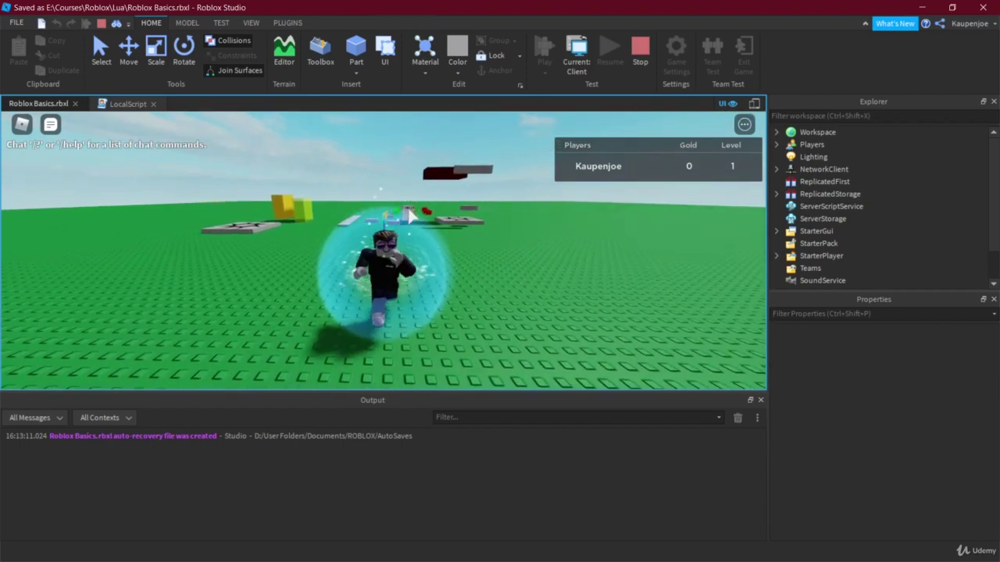
- Run the character back to surfaceExample, check its label up close in the game, and stop the playtest
{"action": "key", "text": "d"}
{"action": "key", "text": "w"}
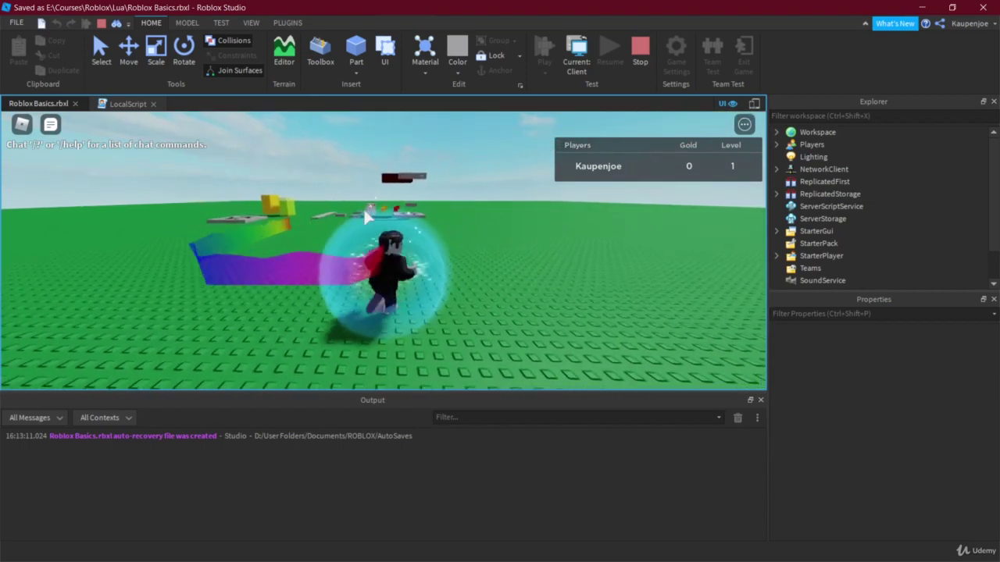
{"action": "key", "text": "w"}
{"action": "key", "text": "a"}
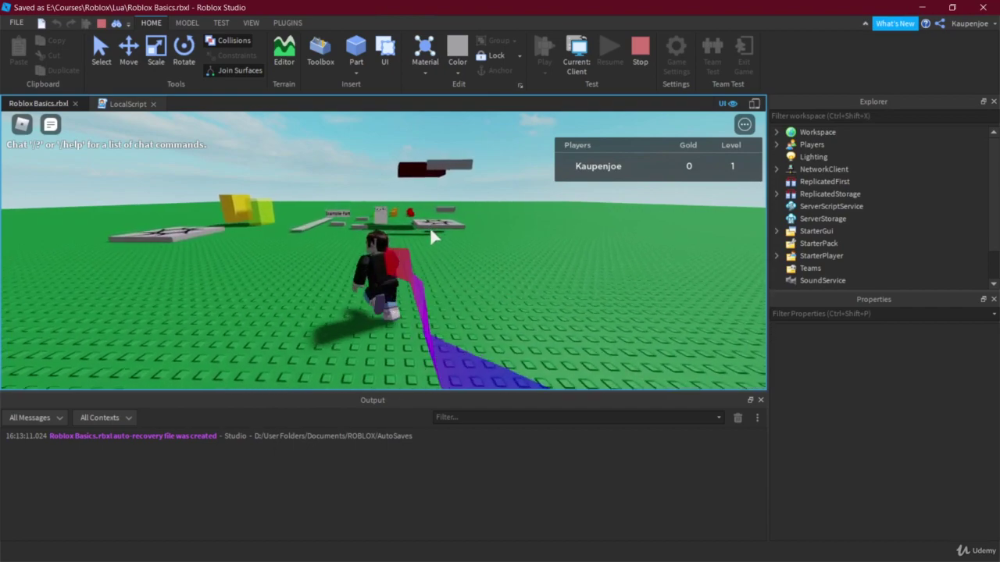
{"action": "key", "text": "w"}
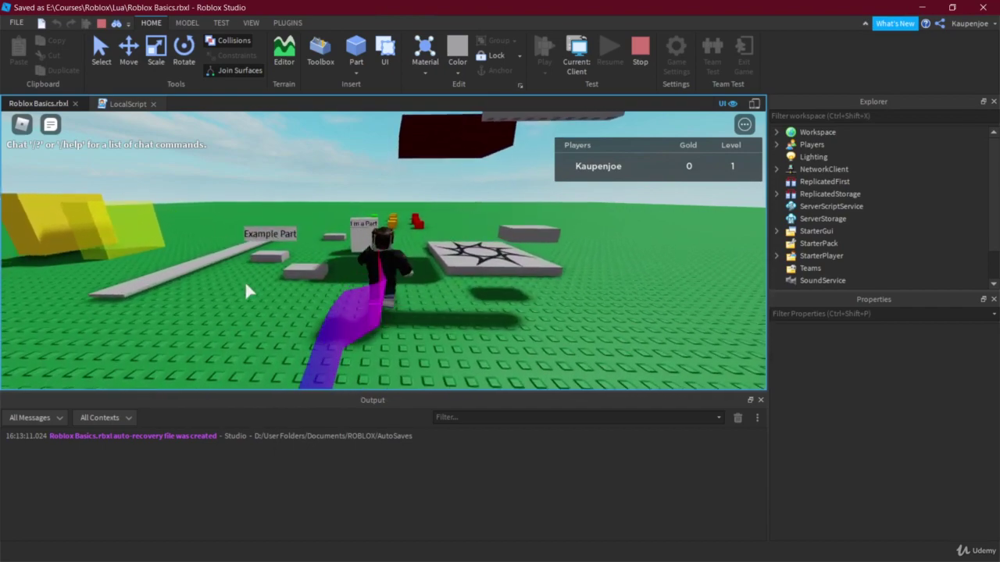
{"action": "key", "text": "w"}
{"action": "key", "text": "a"}
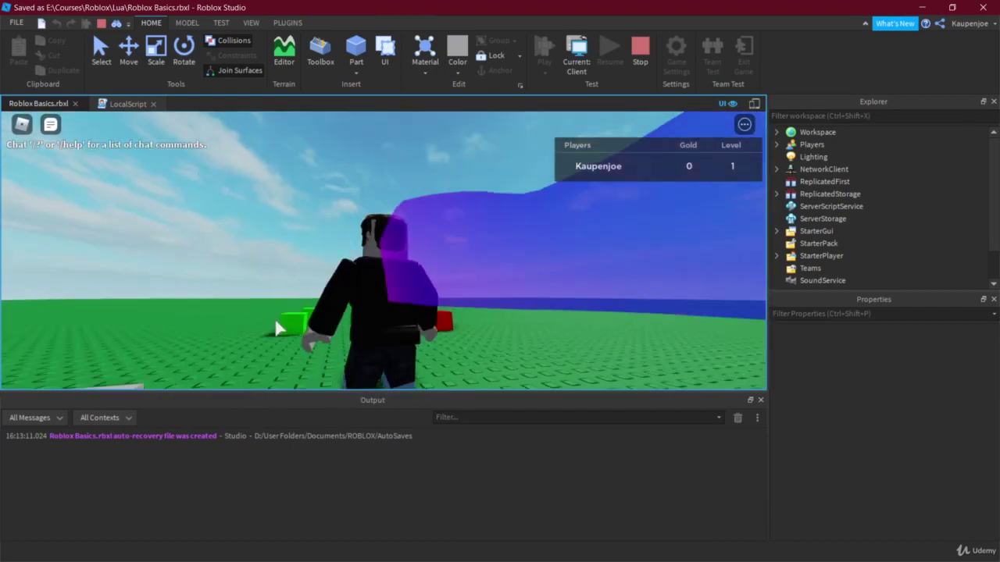
{"action": "key", "text": "d"}
{"action": "key", "text": "s"}
{"action": "key", "text": "s"}
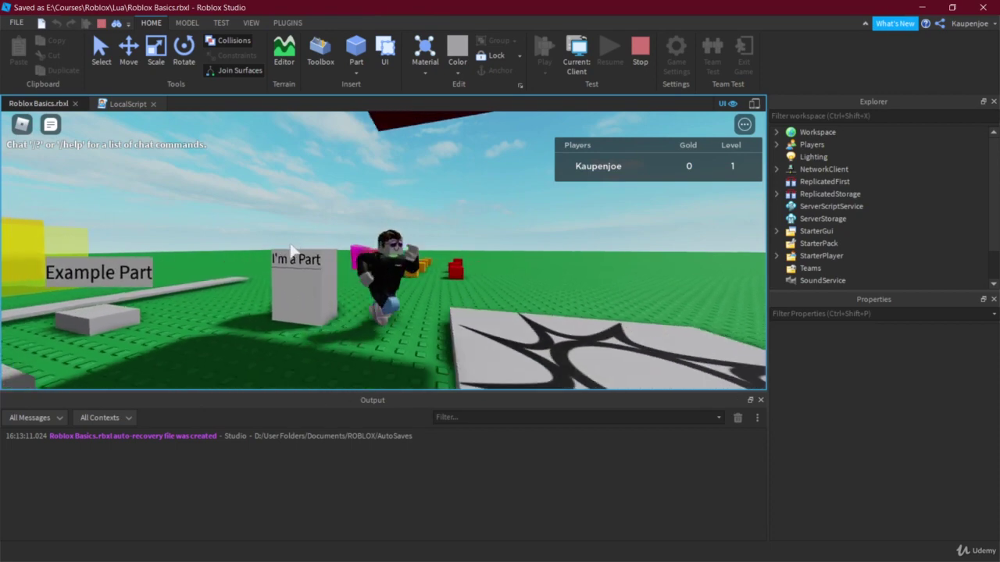
{"action": "left_click", "coordinate": [639, 53]}
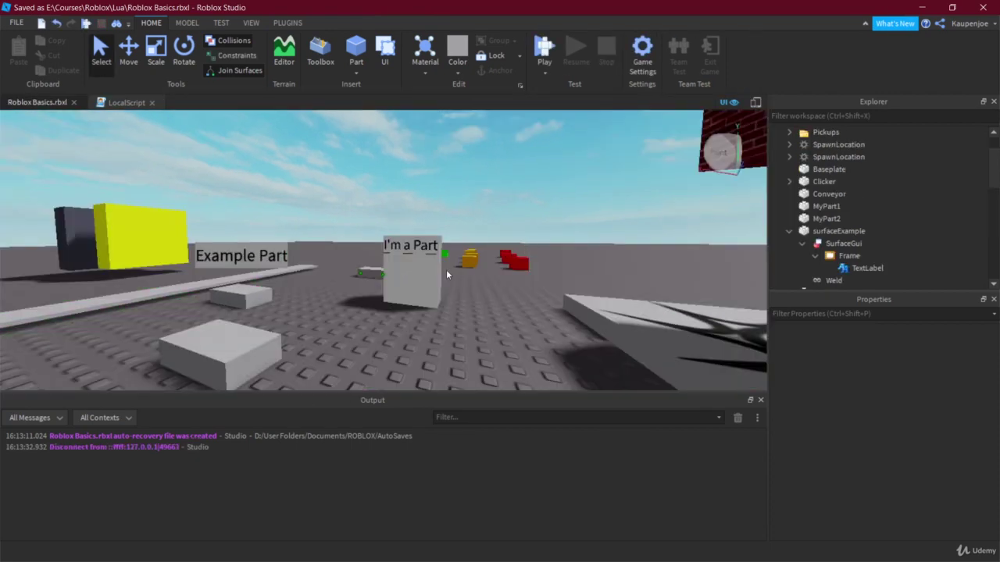
- Review the properties of the Frame in surfaceExample's SurfaceGui, examine the part's label from farther and closer, and clear the selection
{"action": "scroll", "coordinate": [446, 269], "scroll_direction": "down", "scroll_amount": 5}
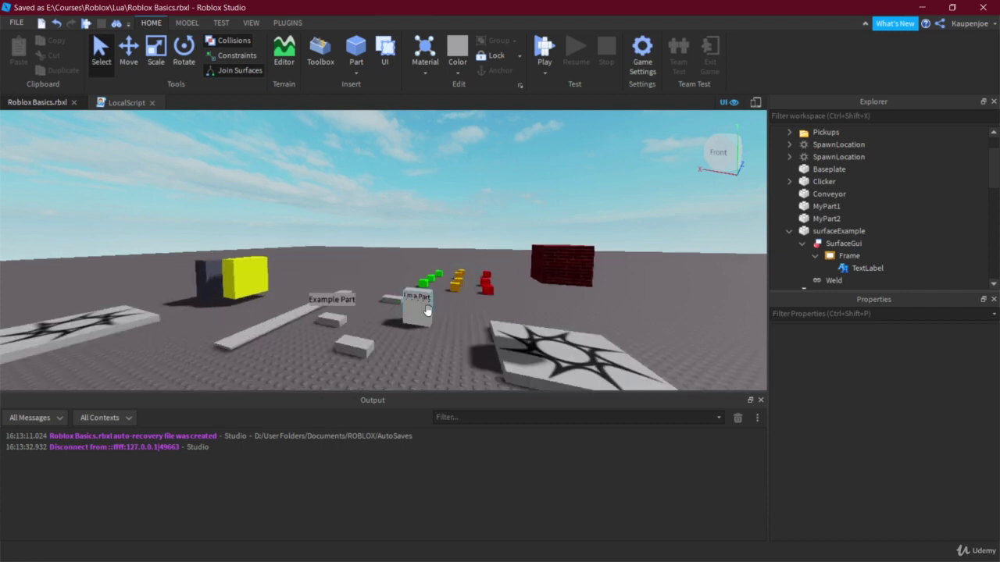
{"action": "left_click", "coordinate": [838, 231]}
{"action": "left_click", "coordinate": [844, 257]}
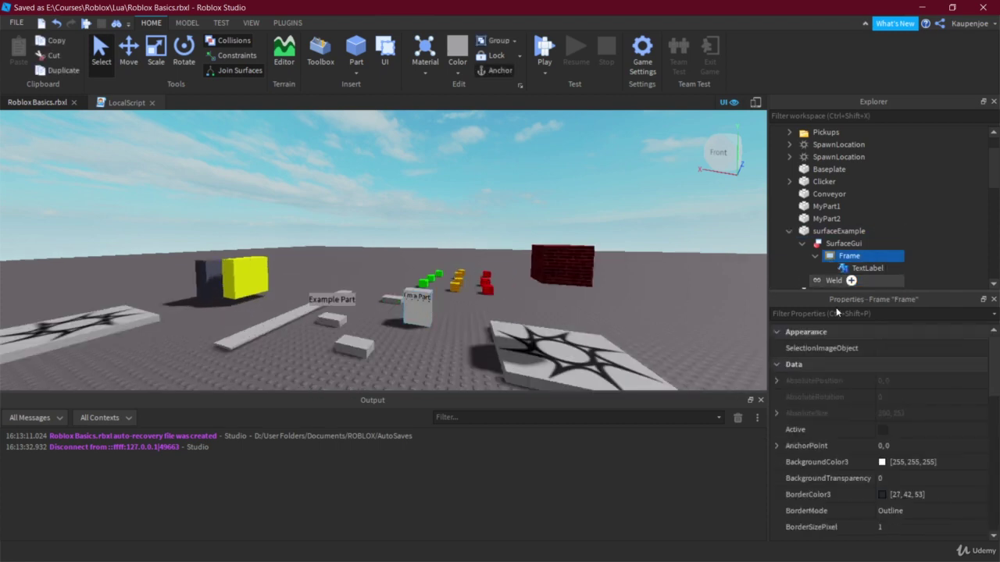
{"action": "scroll", "coordinate": [845, 398], "scroll_direction": "down", "scroll_amount": 4}
{"action": "scroll", "coordinate": [845, 397], "scroll_direction": "up", "scroll_amount": 4}
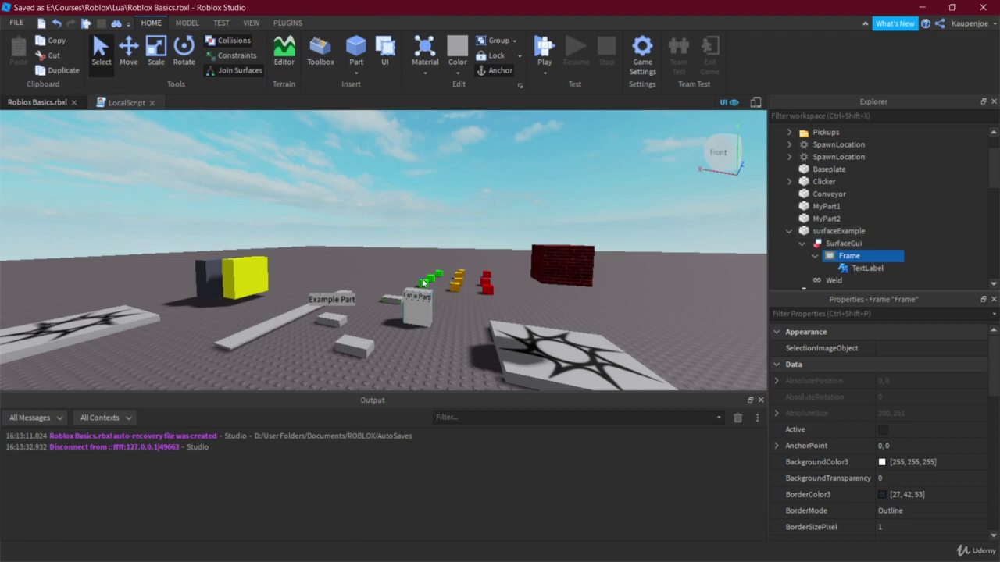
{"action": "scroll", "coordinate": [399, 325], "scroll_direction": "up", "scroll_amount": 3}
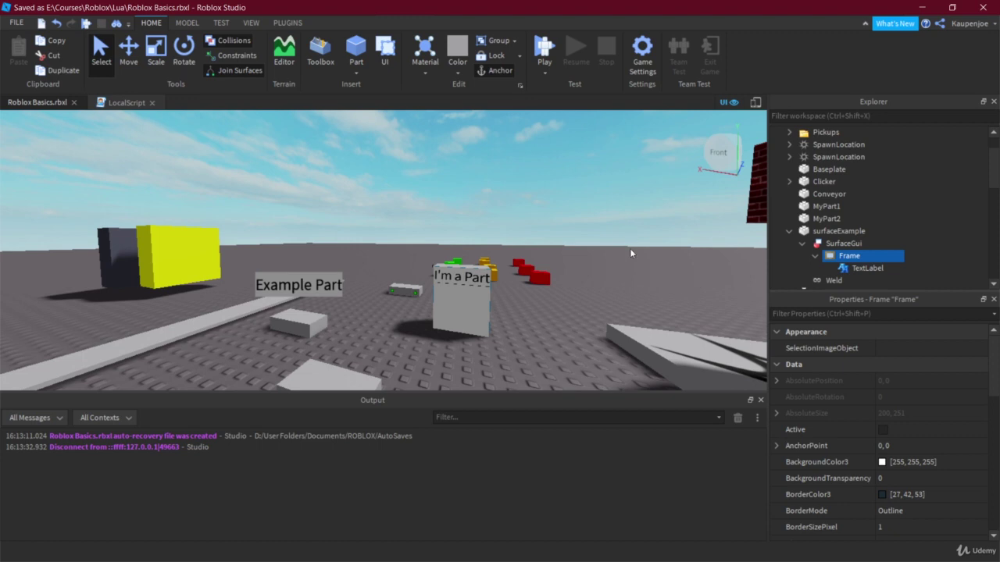
{"action": "key", "text": "d"}
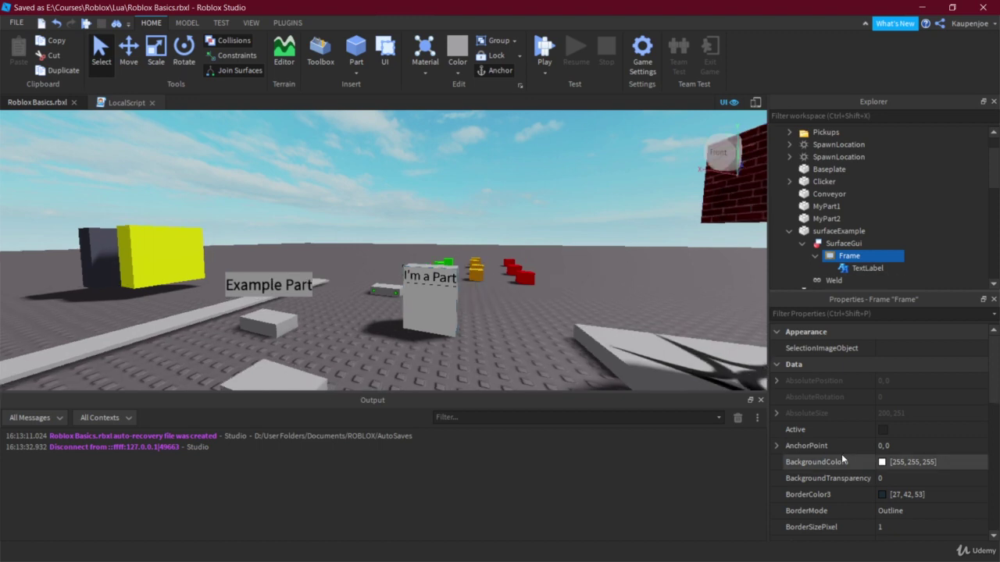
{"action": "scroll", "coordinate": [869, 242], "scroll_direction": "down", "scroll_amount": 2}
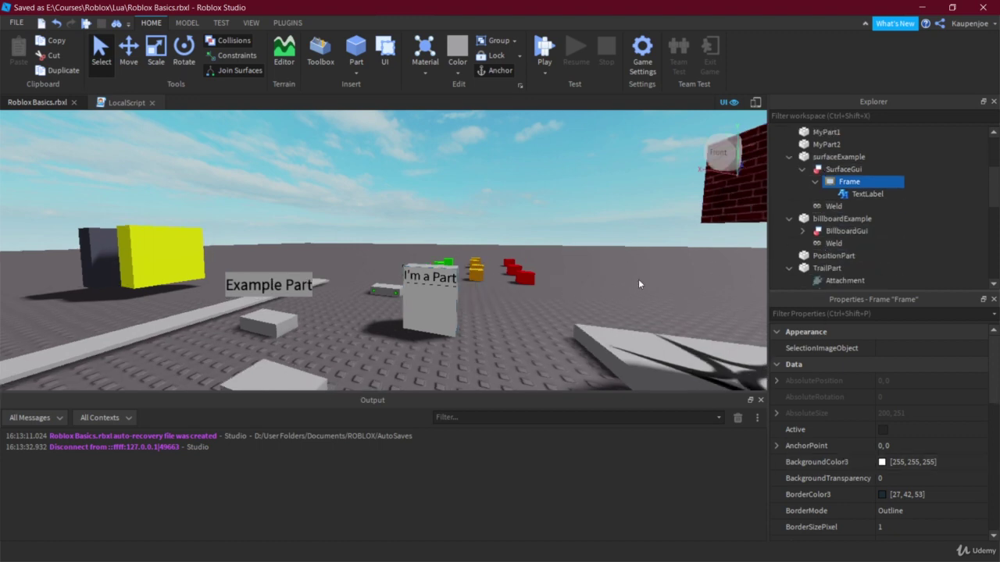
{"action": "left_click", "coordinate": [550, 364]}
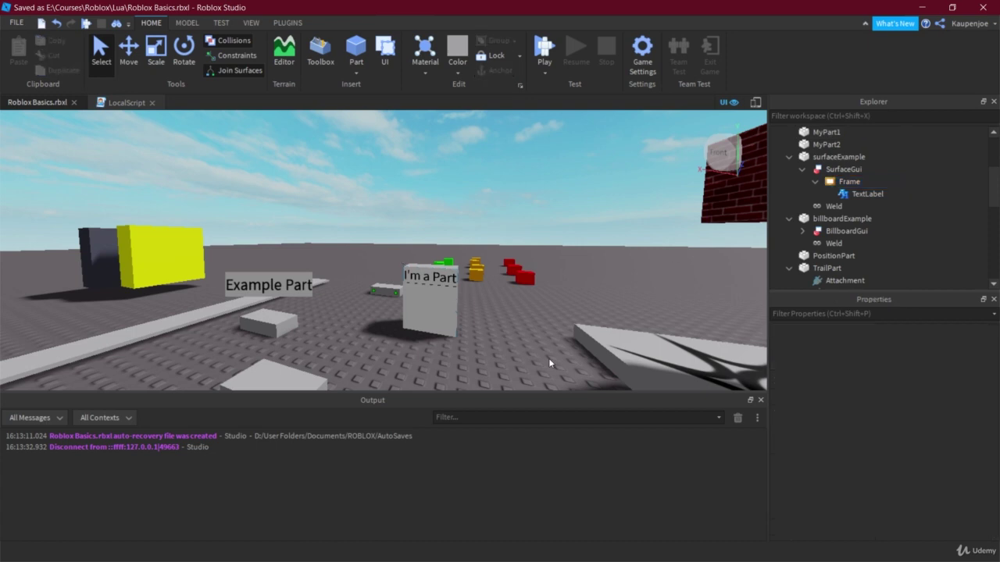